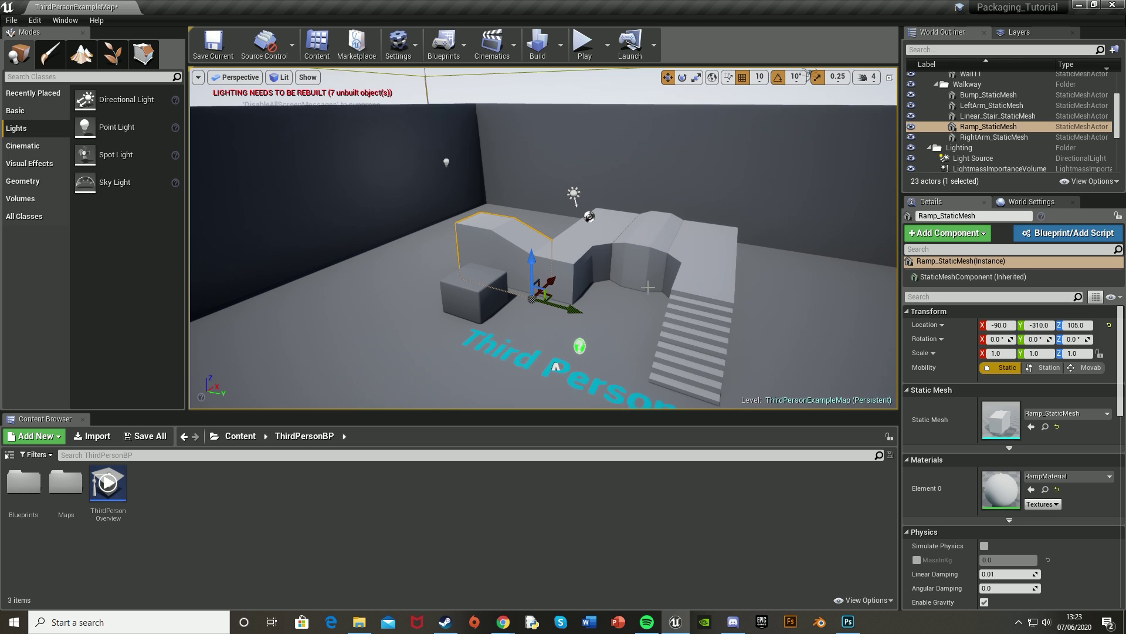
- Select the point light in the level and look through the lighting build options
{"action": "key", "text": "ctrl+s"}
{"action": "left_click", "coordinate": [445, 162]}
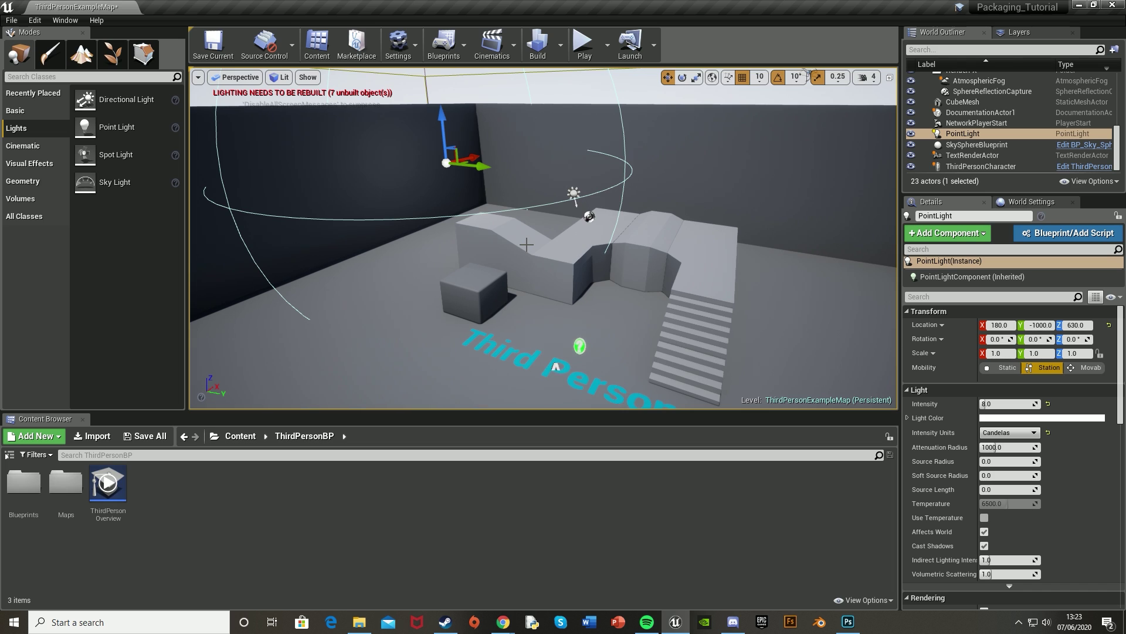
{"action": "left_click", "coordinate": [560, 45]}
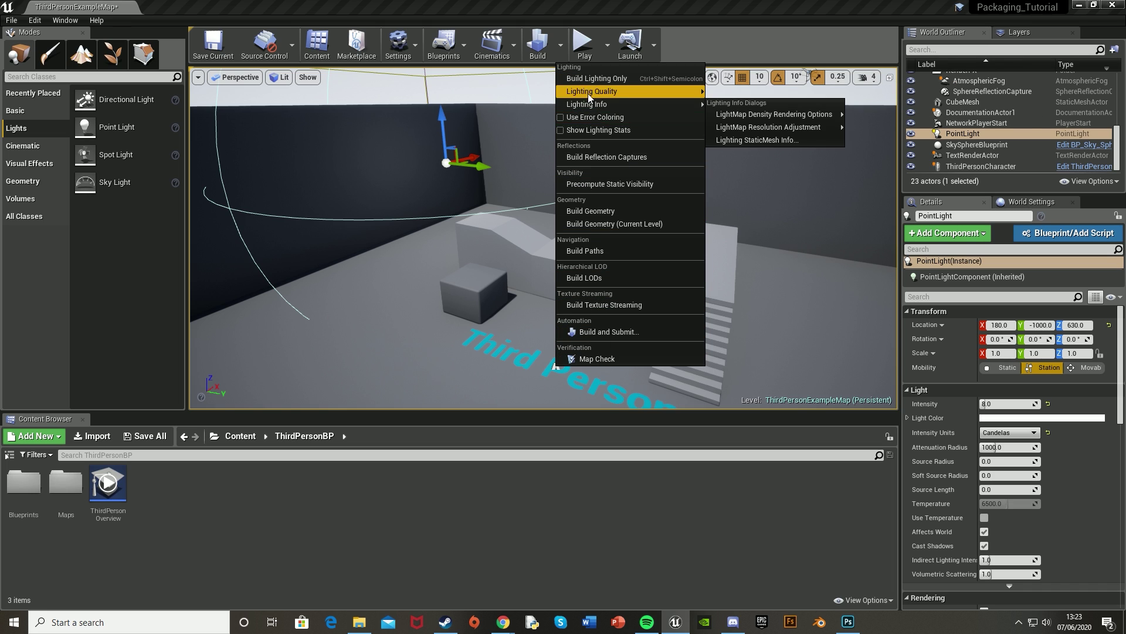
{"action": "key", "text": "Escape"}
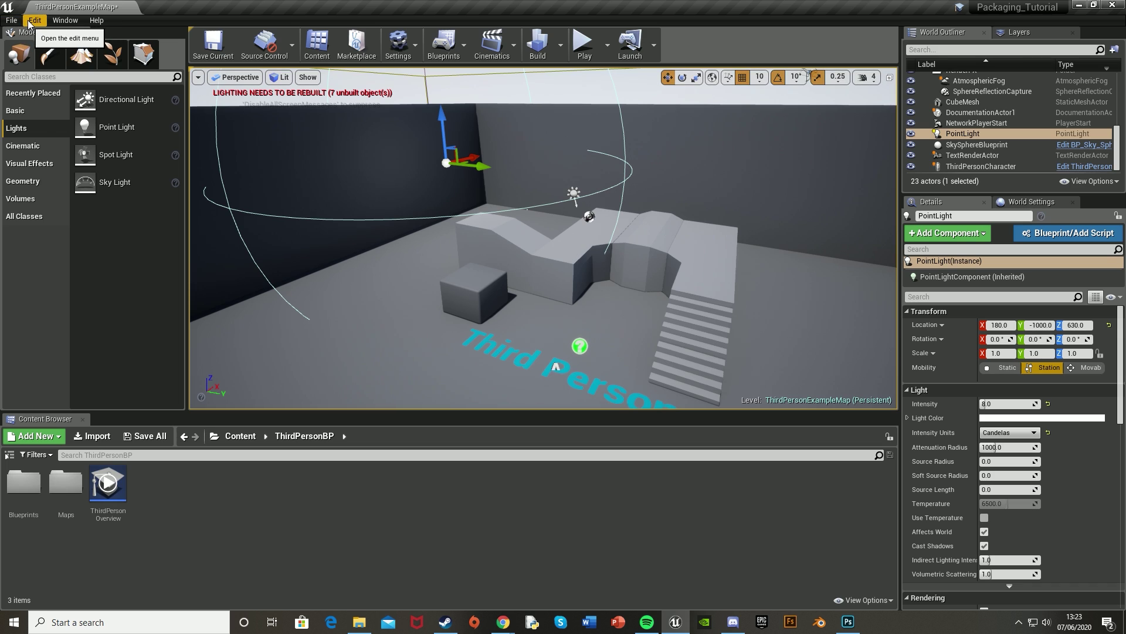
- Open the project's Packaging settings and set Build to "If project has code, or running a locally built editor"
{"action": "left_click", "coordinate": [31, 21]}
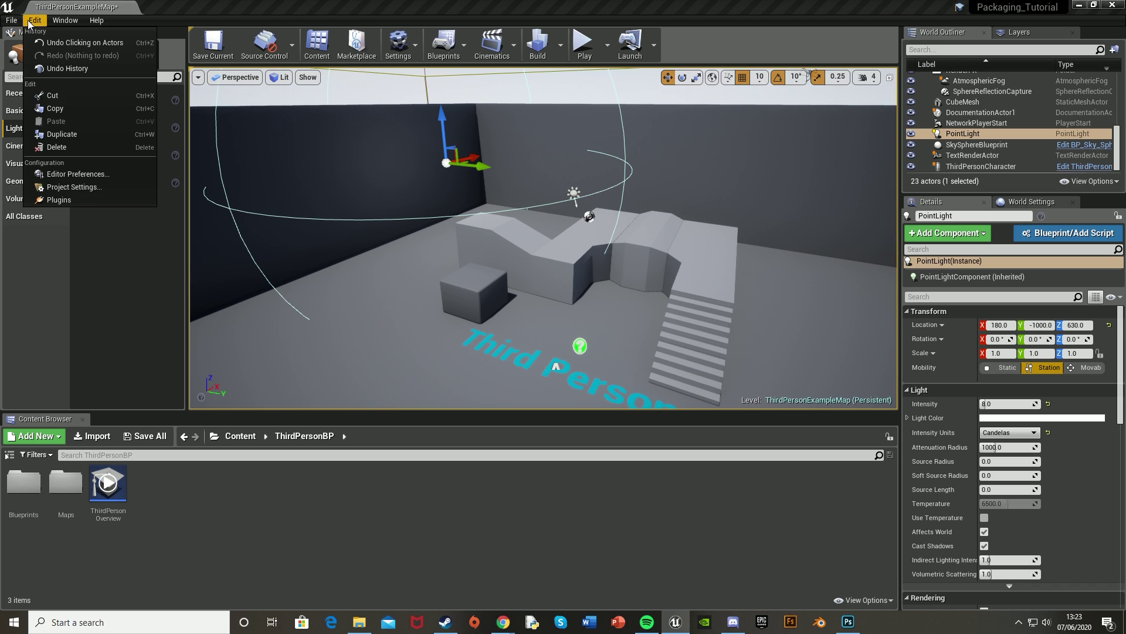
{"action": "left_click", "coordinate": [88, 187]}
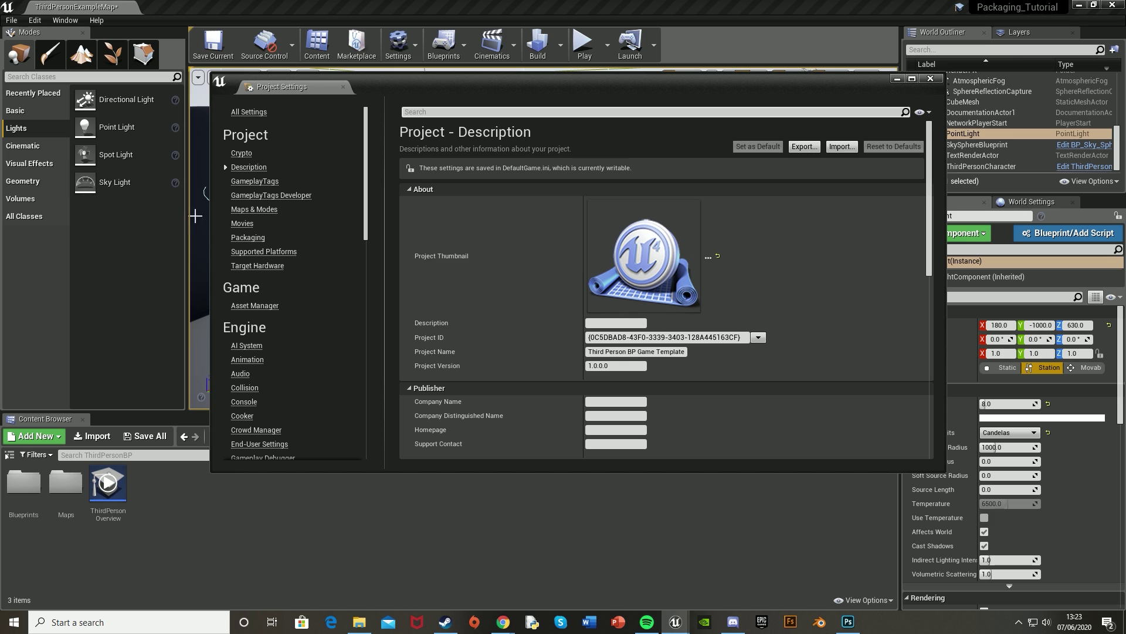
{"action": "left_click", "coordinate": [240, 237]}
{"action": "left_click", "coordinate": [614, 203]}
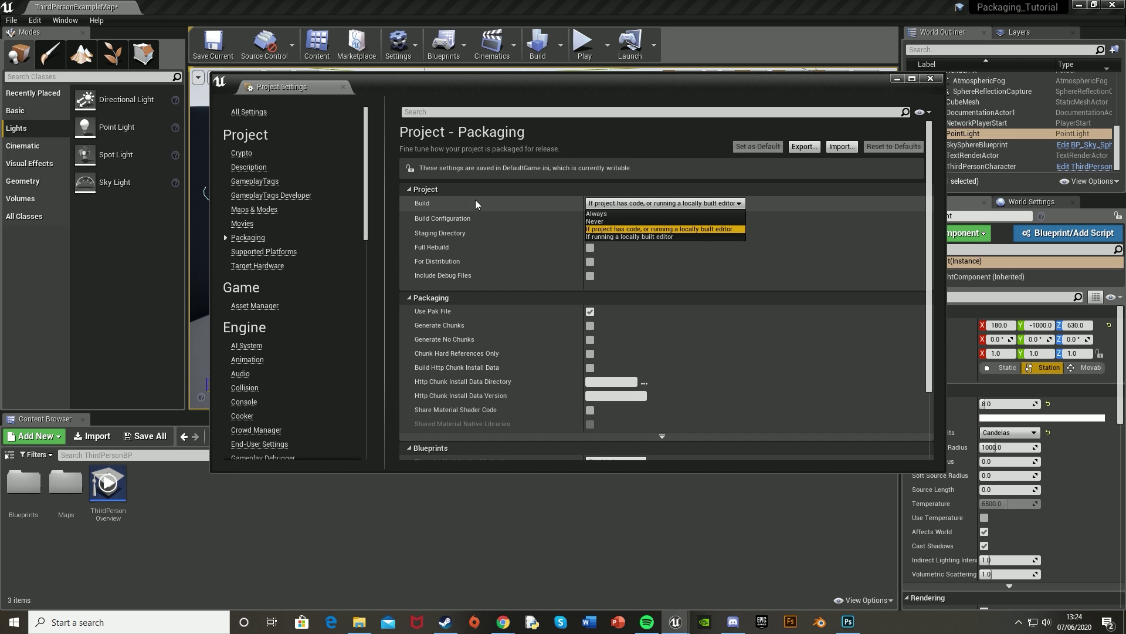
{"action": "left_click", "coordinate": [651, 229]}
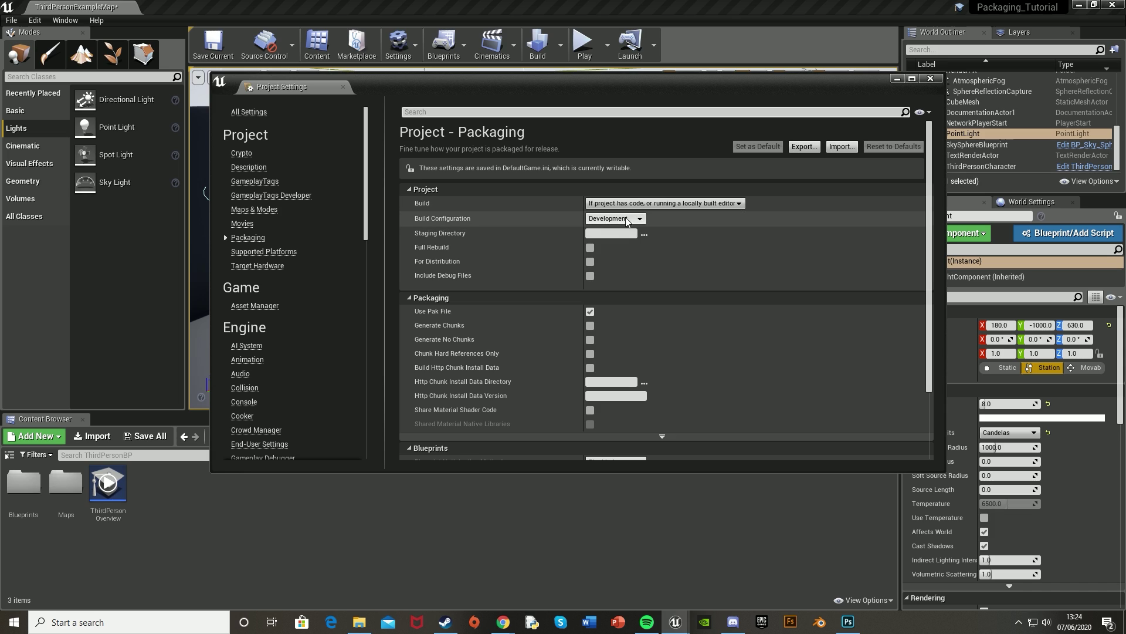
- Set the packaging build configuration to Shipping and enable For Distribution
{"action": "left_click", "coordinate": [614, 220]}
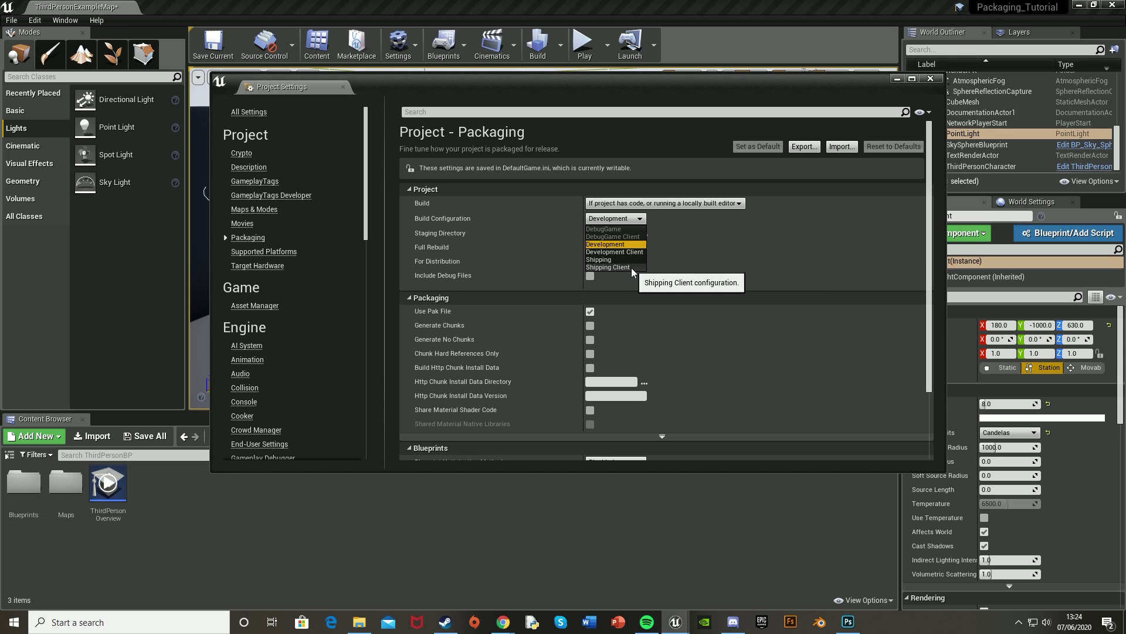
{"action": "left_click", "coordinate": [621, 258]}
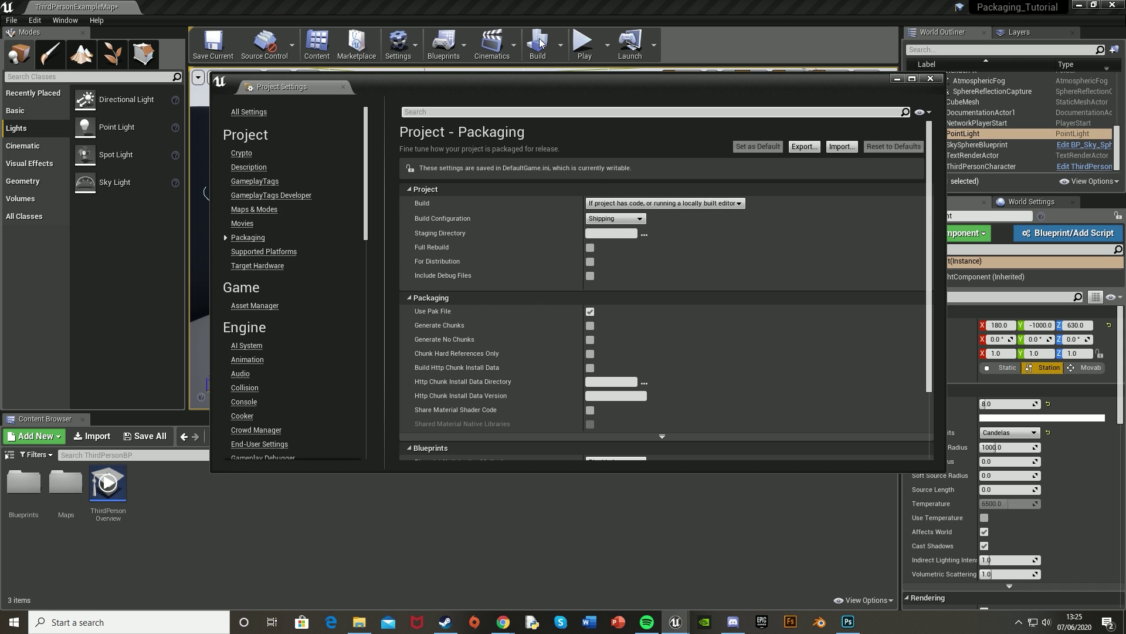
{"action": "left_click", "coordinate": [577, 112]}
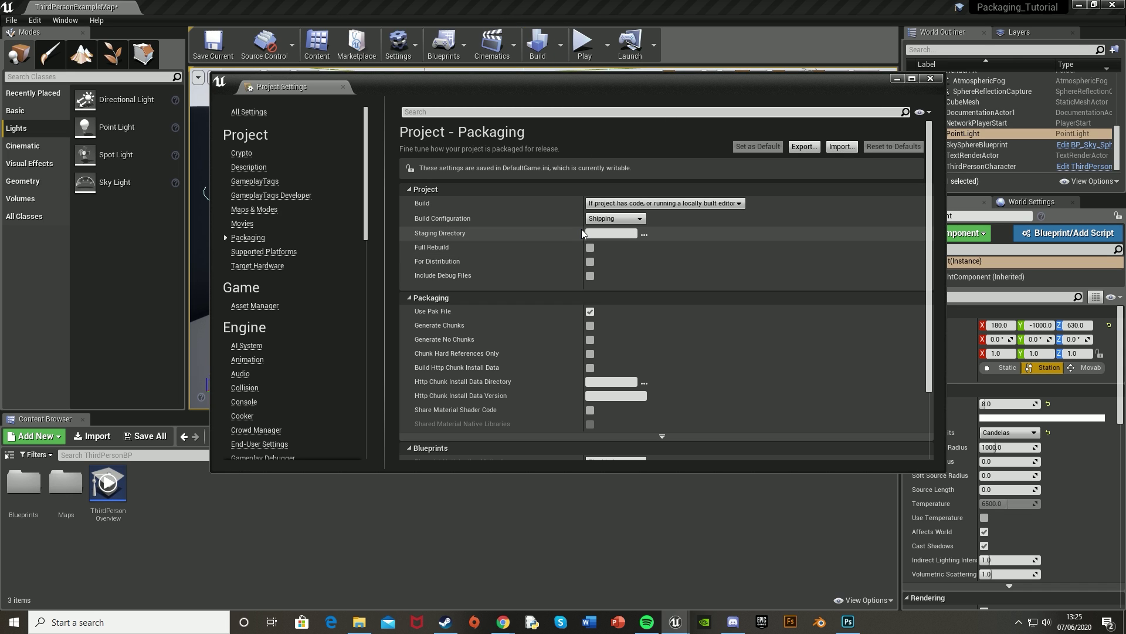
{"action": "left_click", "coordinate": [591, 261]}
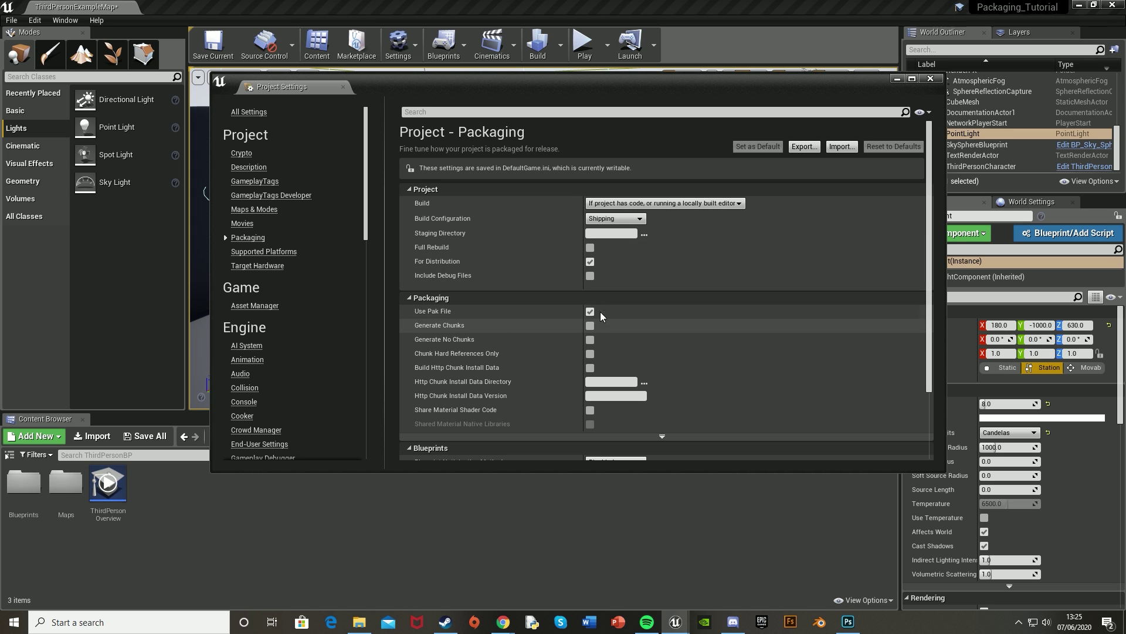
- Expand the advanced packaging options and enable "Cook only maps (this only affects cookall)"
{"action": "scroll", "coordinate": [516, 279], "scroll_direction": "down", "scroll_amount": 3}
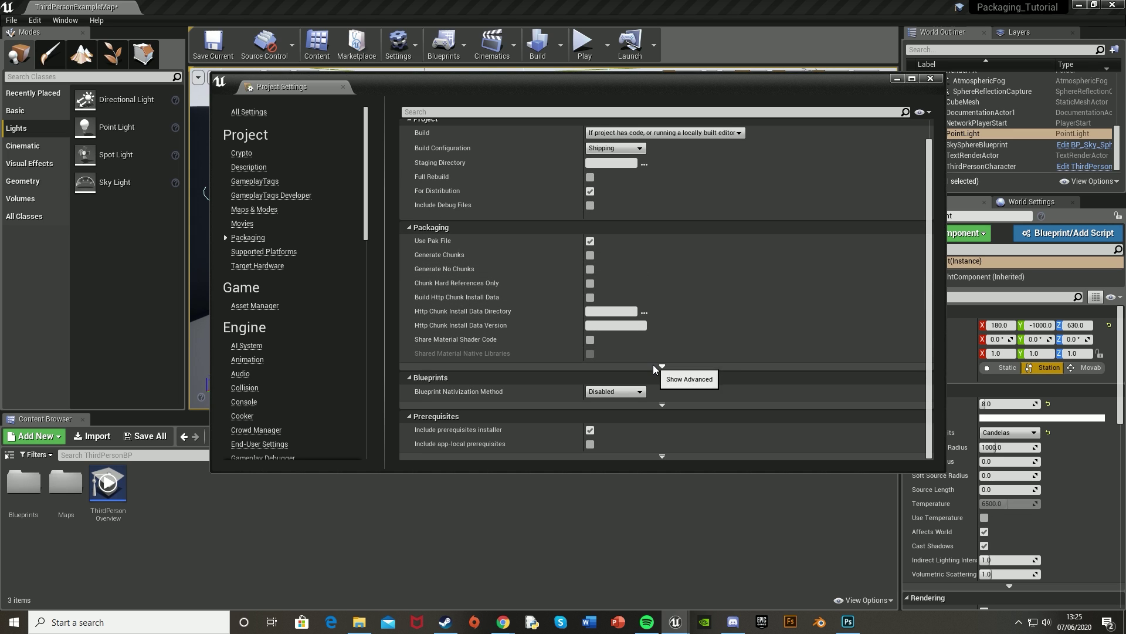
{"action": "left_click", "coordinate": [657, 366]}
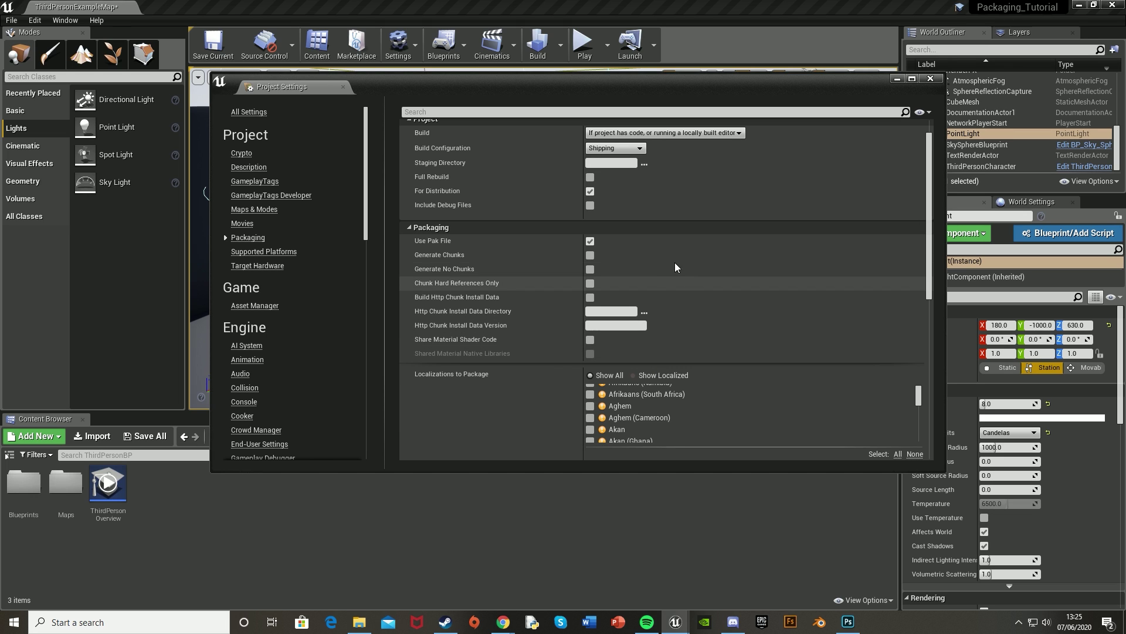
{"action": "scroll", "coordinate": [536, 267], "scroll_direction": "down", "scroll_amount": 5}
{"action": "scroll", "coordinate": [535, 265], "scroll_direction": "down", "scroll_amount": 2}
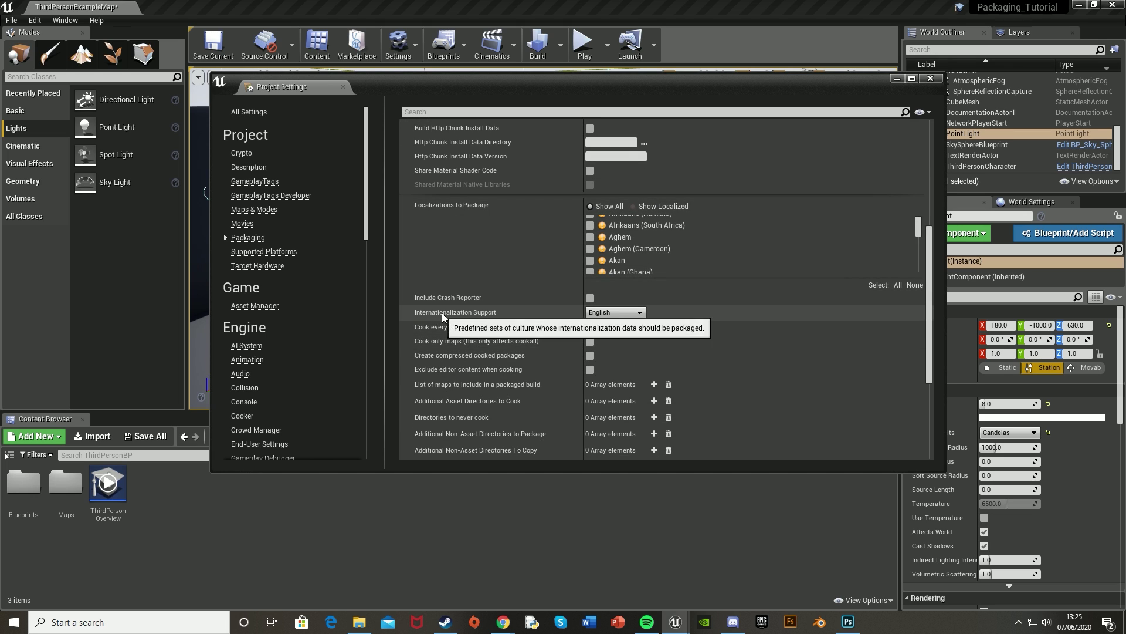
{"action": "scroll", "coordinate": [546, 301], "scroll_direction": "down", "scroll_amount": 2}
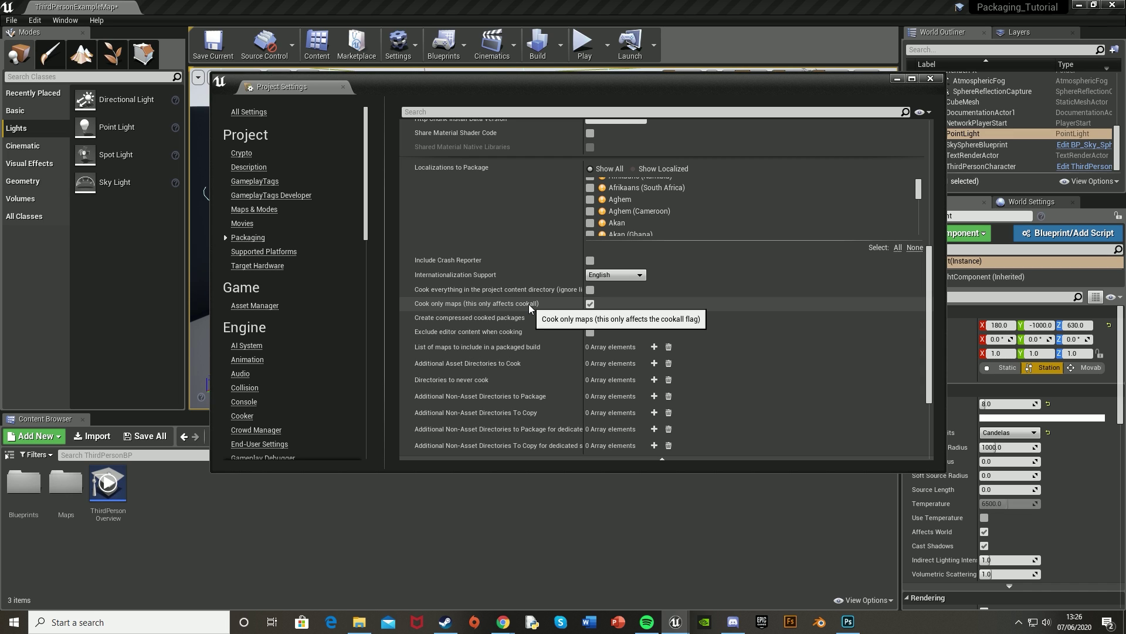
- Add ThirdPersonExampleMap.umap from the ThirdPersonBP Maps folder to the list of maps to include in a packaged build
{"action": "scroll", "coordinate": [411, 319], "scroll_direction": "down", "scroll_amount": 1}
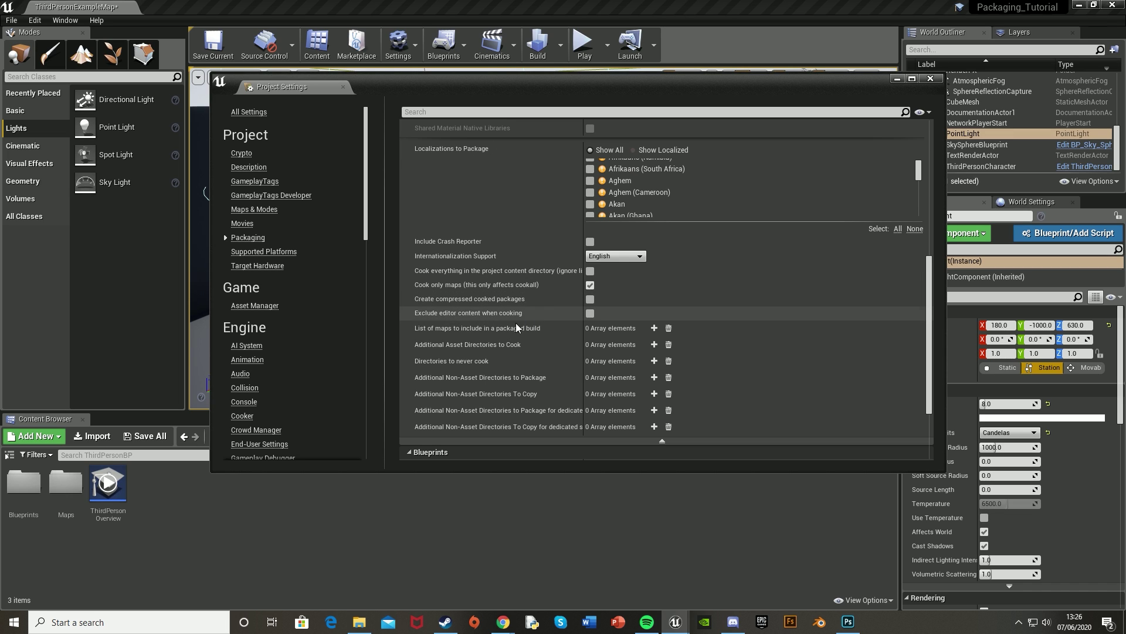
{"action": "left_click", "coordinate": [657, 329]}
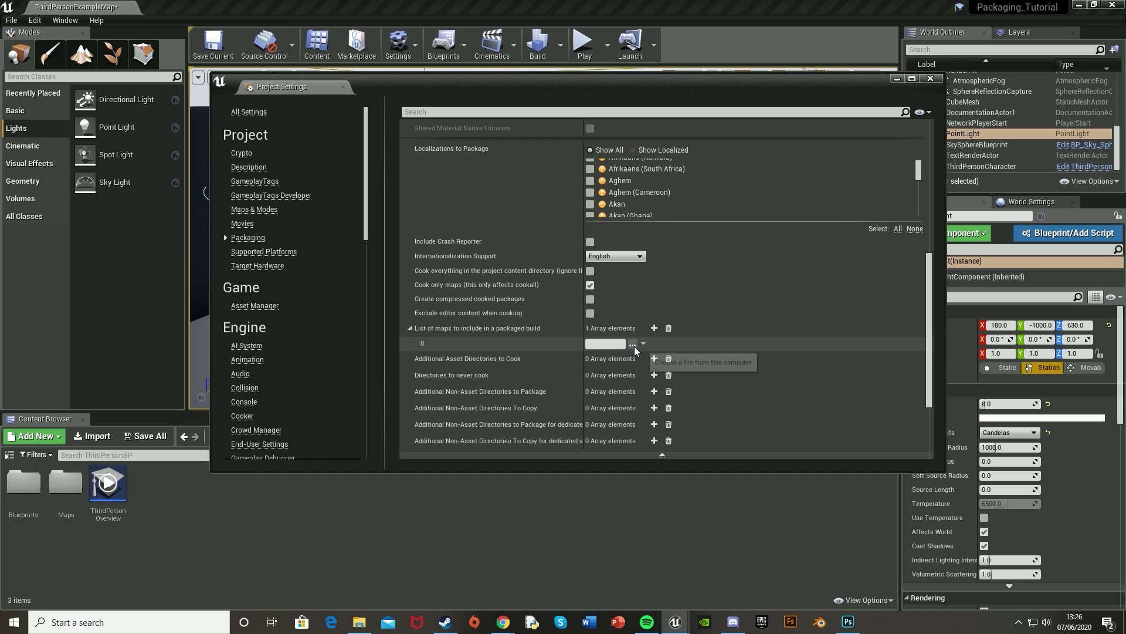
{"action": "left_click", "coordinate": [634, 345]}
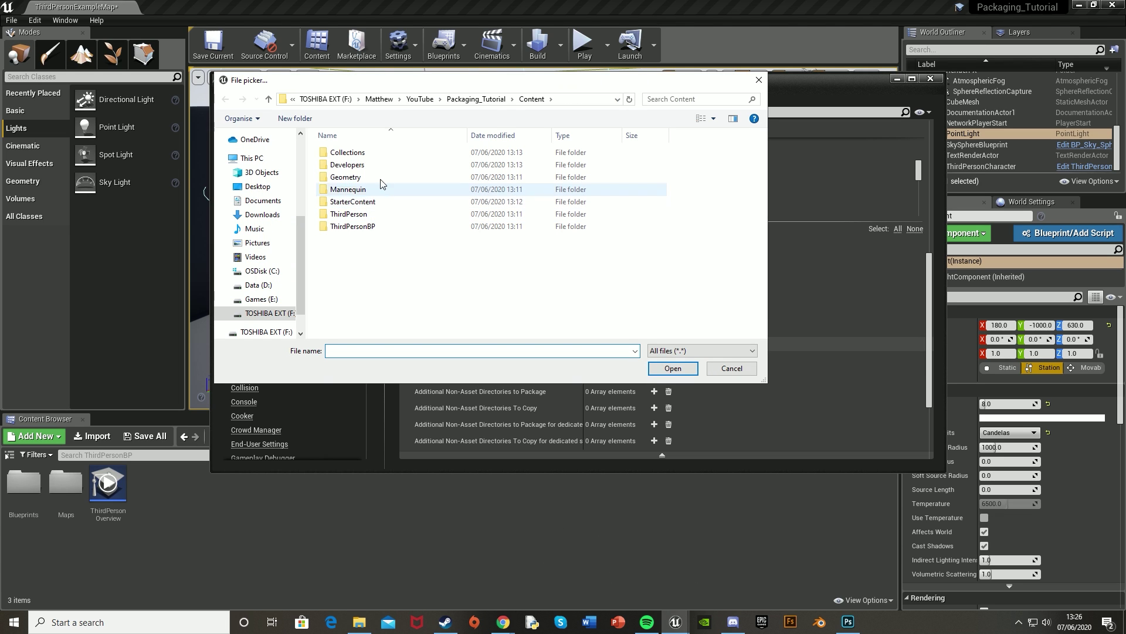
{"action": "double_click", "coordinate": [376, 226]}
{"action": "double_click", "coordinate": [370, 165]}
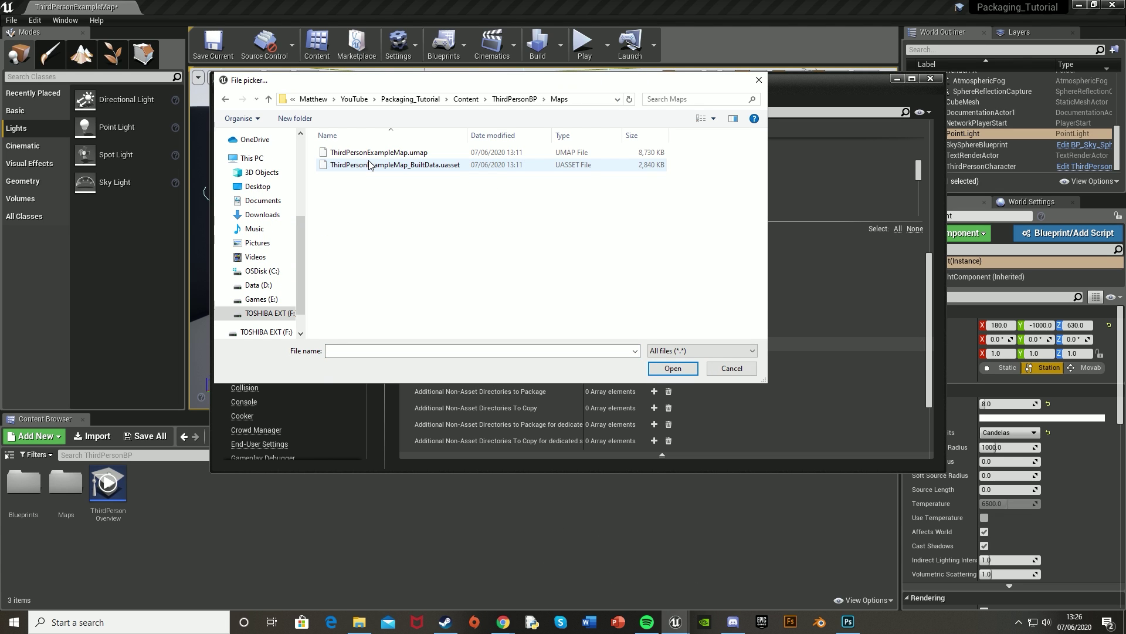
{"action": "double_click", "coordinate": [431, 152]}
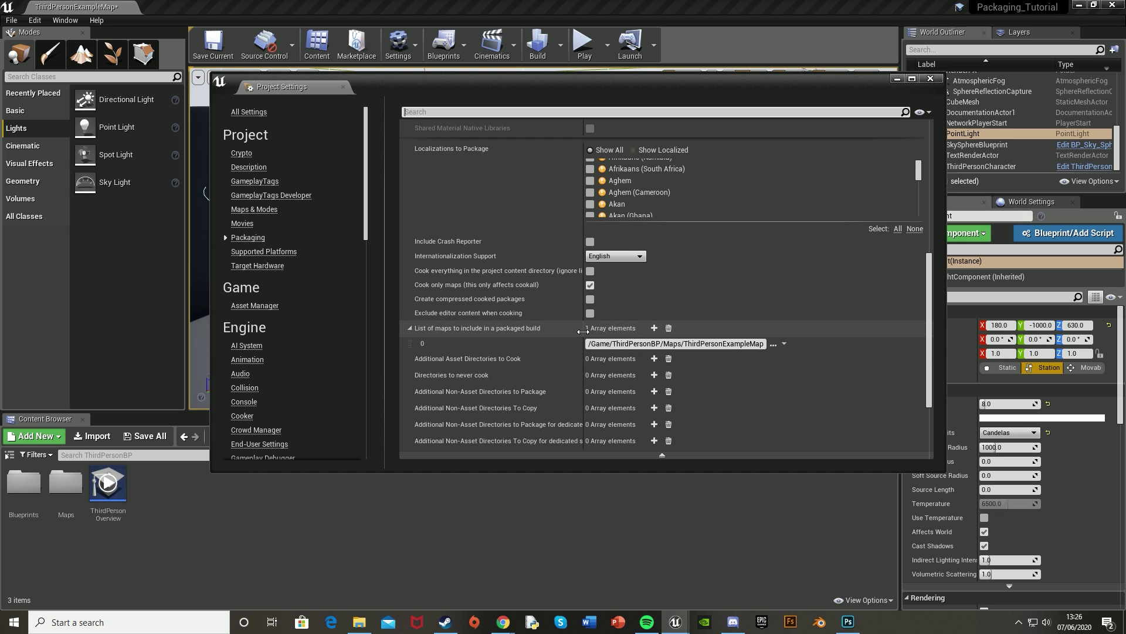
- Expand the advanced Blueprints and Prerequisites options of the Packaging settings for review
{"action": "scroll", "coordinate": [582, 330], "scroll_direction": "down", "scroll_amount": 3}
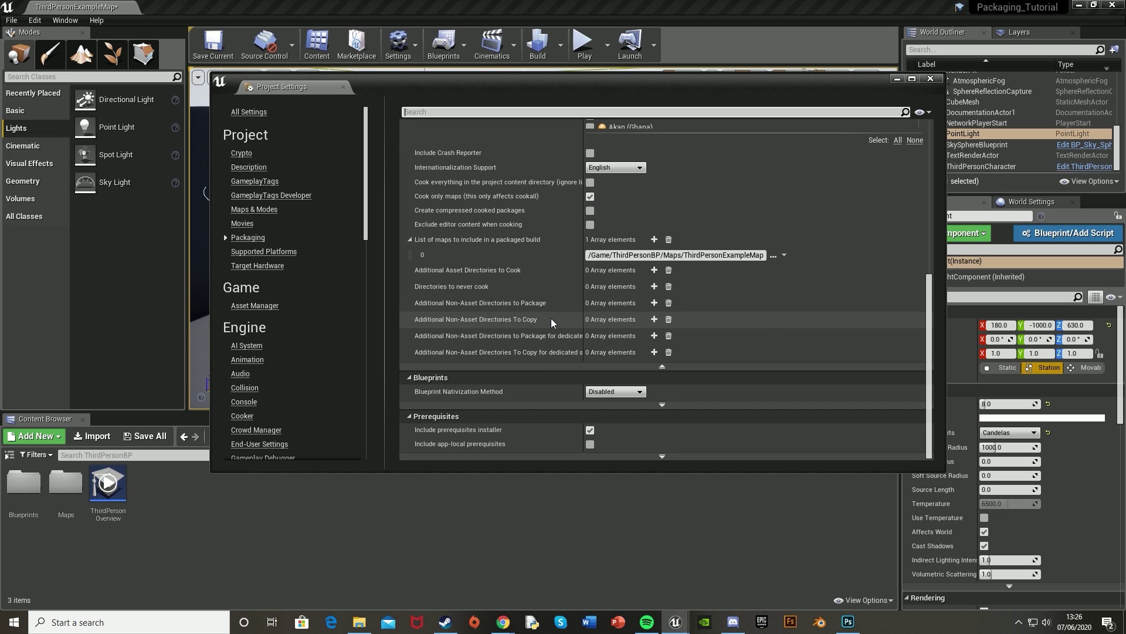
{"action": "left_click", "coordinate": [661, 405]}
{"action": "left_click", "coordinate": [662, 456]}
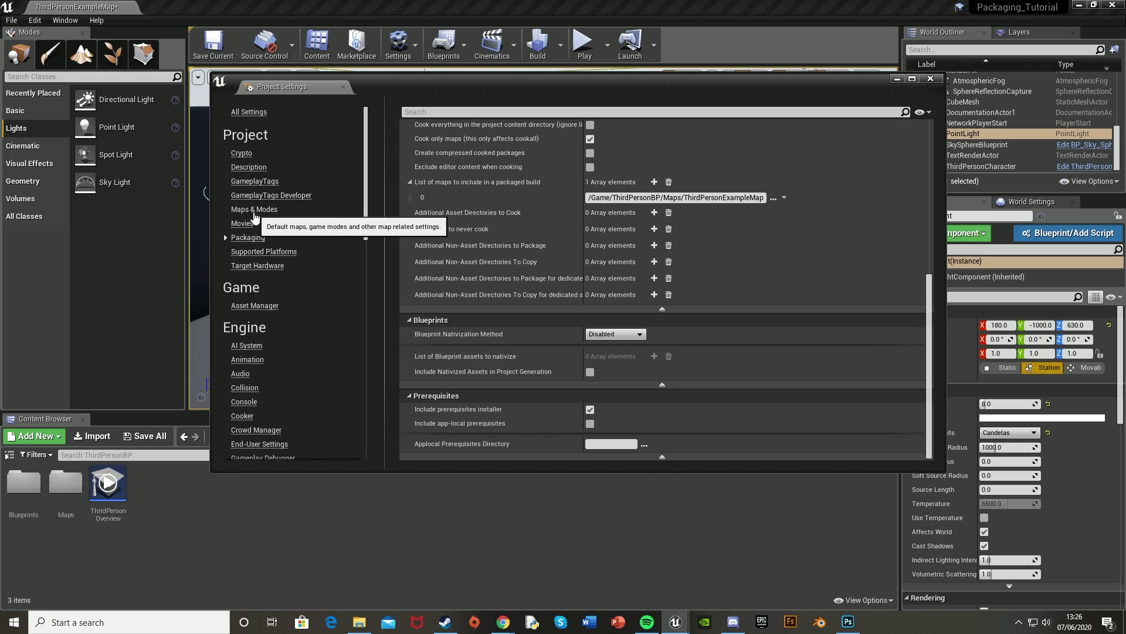
- Review the default maps in the Maps & Modes settings and the levels available as Game Default Map
{"action": "left_click", "coordinate": [276, 209]}
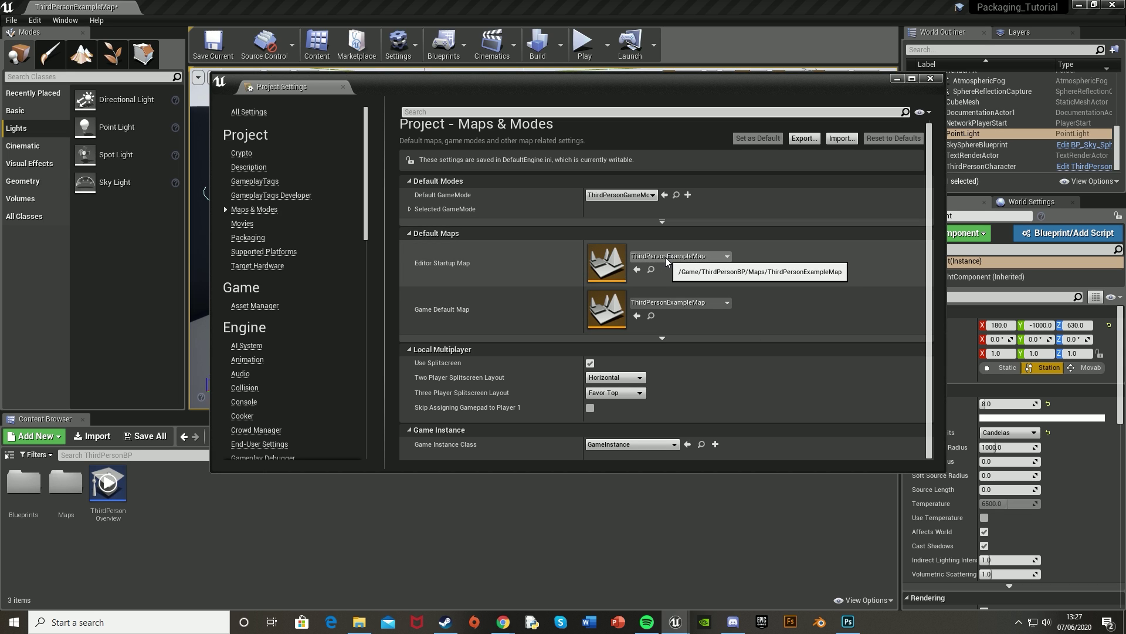
{"action": "left_click", "coordinate": [666, 302]}
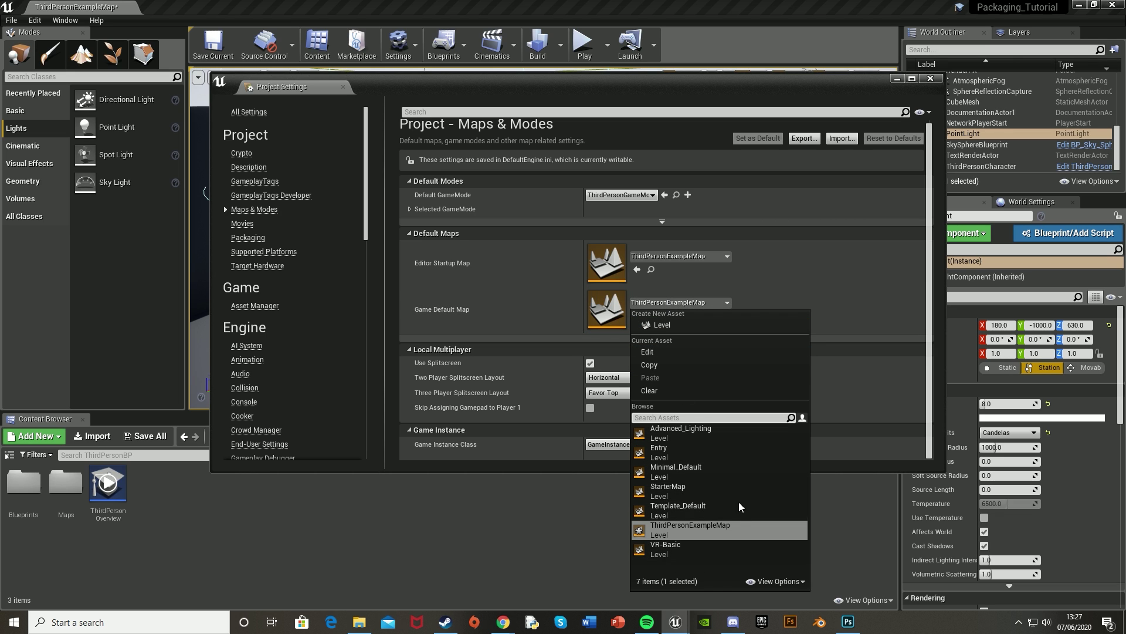
{"action": "left_click", "coordinate": [504, 290]}
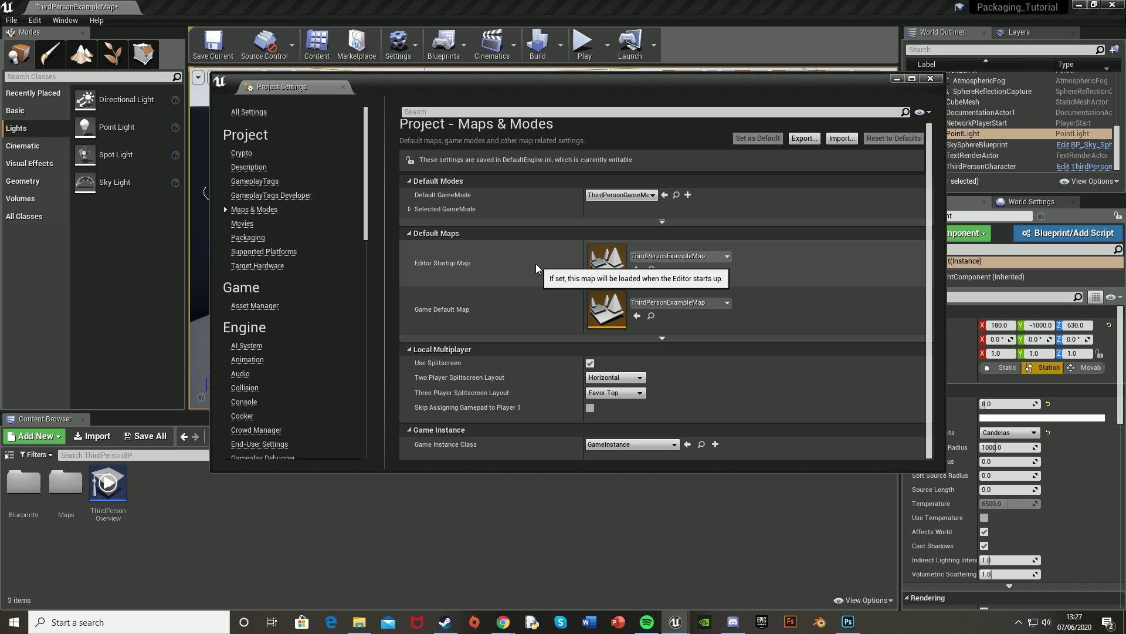
- Toggle All Platforms in the supported platforms settings and open the Target Hardware settings
{"action": "scroll", "coordinate": [635, 407], "scroll_direction": "up", "scroll_amount": 1}
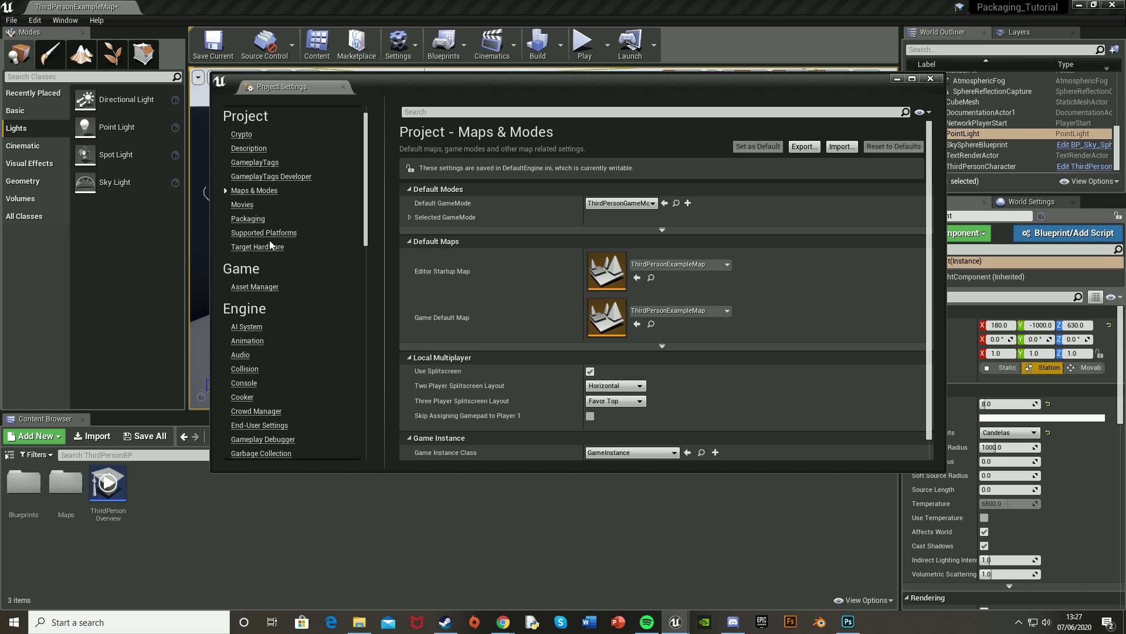
{"action": "left_click", "coordinate": [266, 234]}
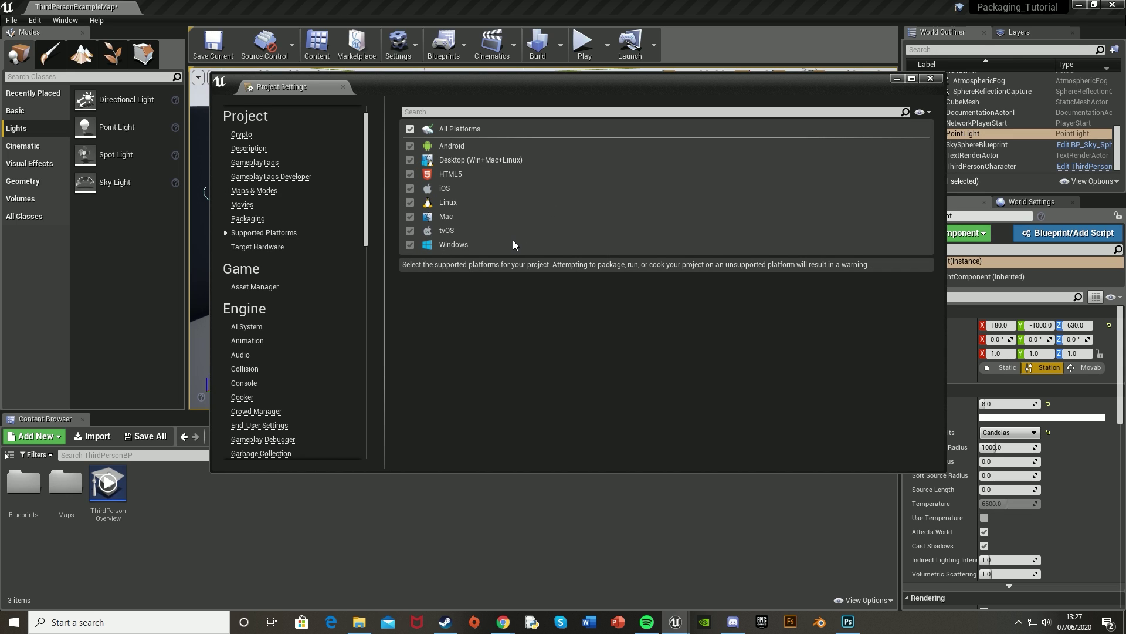
{"action": "left_click", "coordinate": [410, 130]}
{"action": "left_click", "coordinate": [249, 247]}
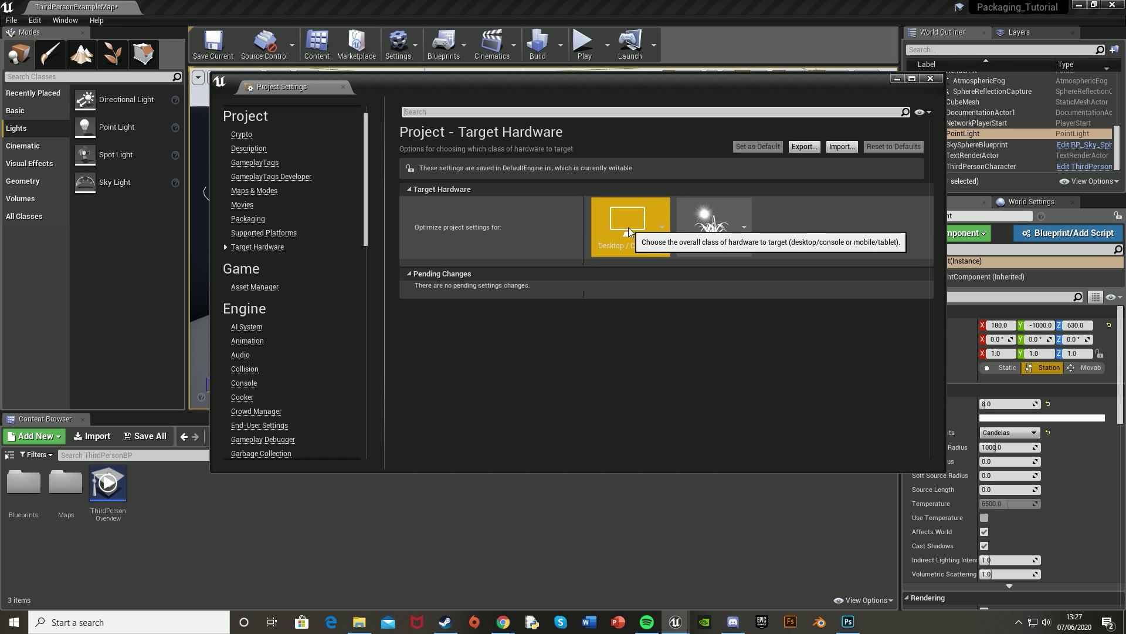
- Look at the Android platform settings and the Android Material Quality - ES2 options
{"action": "scroll", "coordinate": [282, 360], "scroll_direction": "down", "scroll_amount": 15}
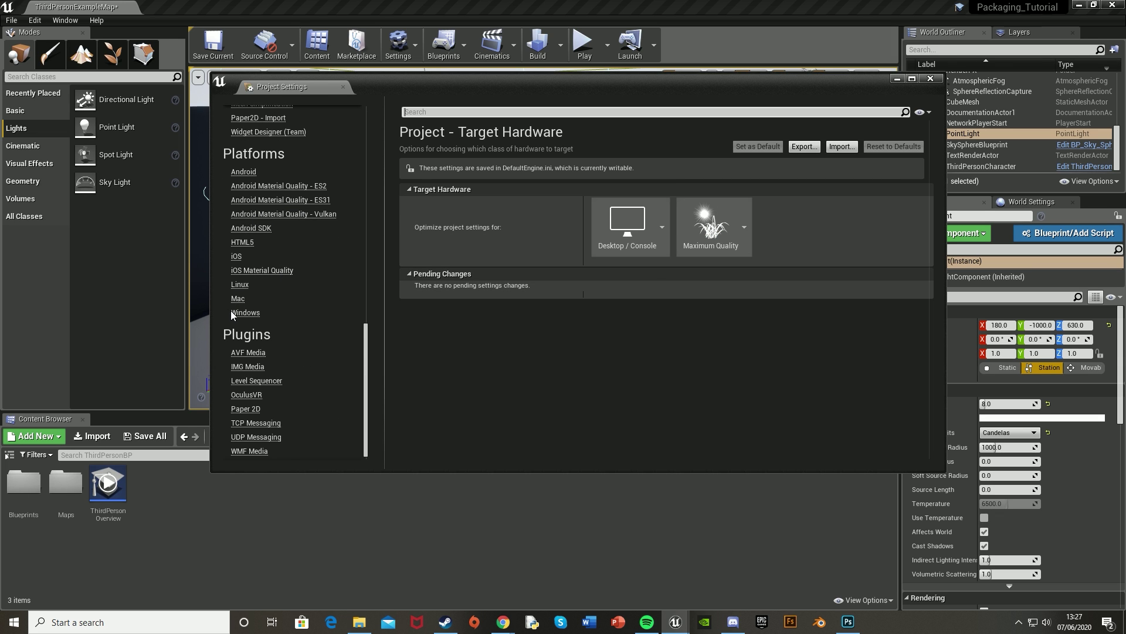
{"action": "left_click", "coordinate": [242, 172]}
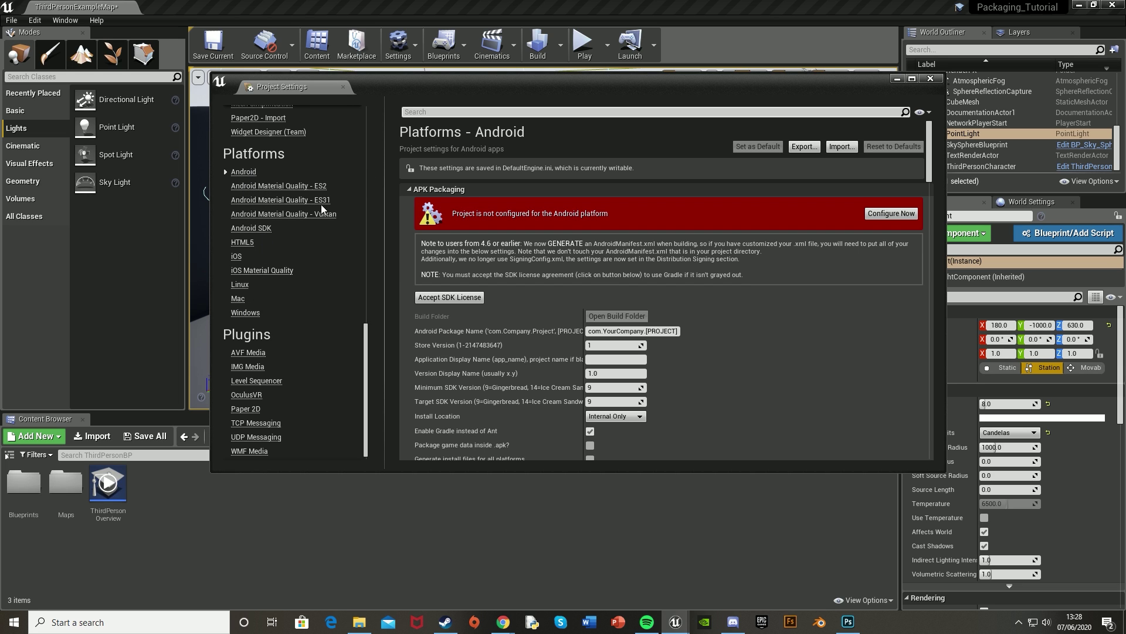
{"action": "left_click", "coordinate": [258, 187]}
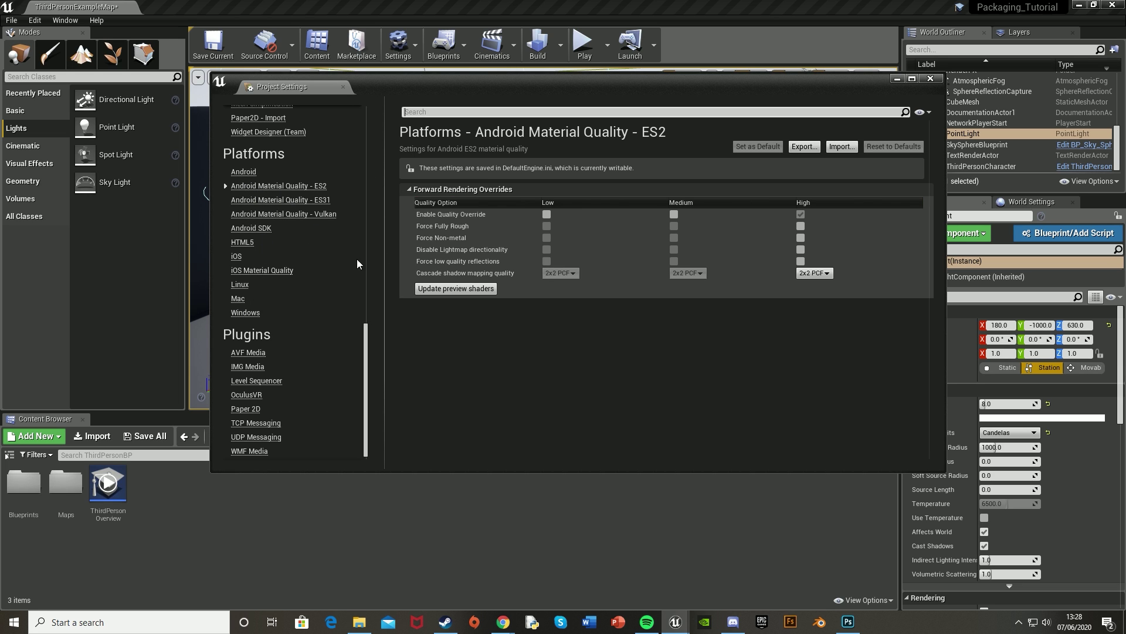
- Review the Windows platform settings, including the editor splash, game splash and game icon
{"action": "left_click", "coordinate": [245, 314]}
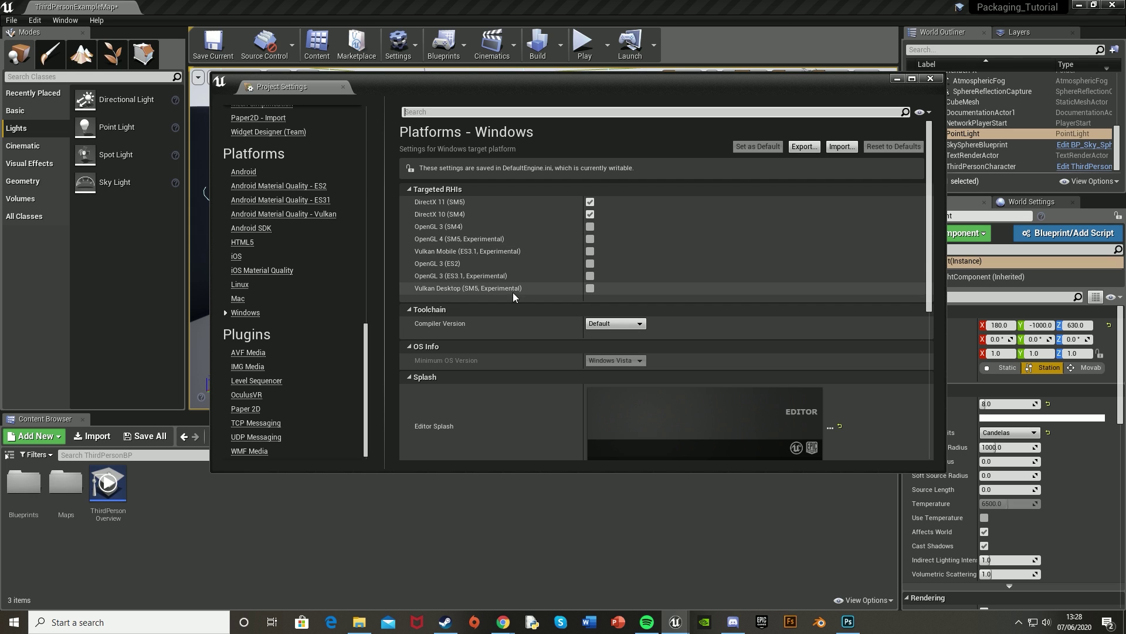
{"action": "scroll", "coordinate": [608, 335], "scroll_direction": "down", "scroll_amount": 5}
{"action": "scroll", "coordinate": [581, 282], "scroll_direction": "down", "scroll_amount": 2}
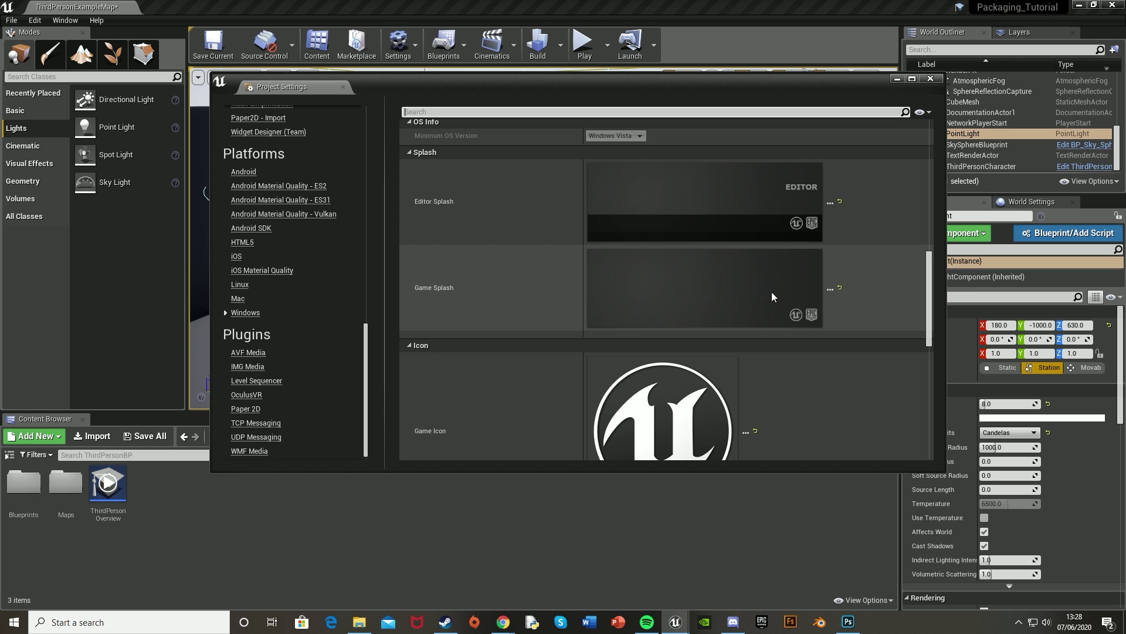
{"action": "scroll", "coordinate": [772, 291], "scroll_direction": "down", "scroll_amount": 3}
{"action": "scroll", "coordinate": [752, 291], "scroll_direction": "up", "scroll_amount": 2}
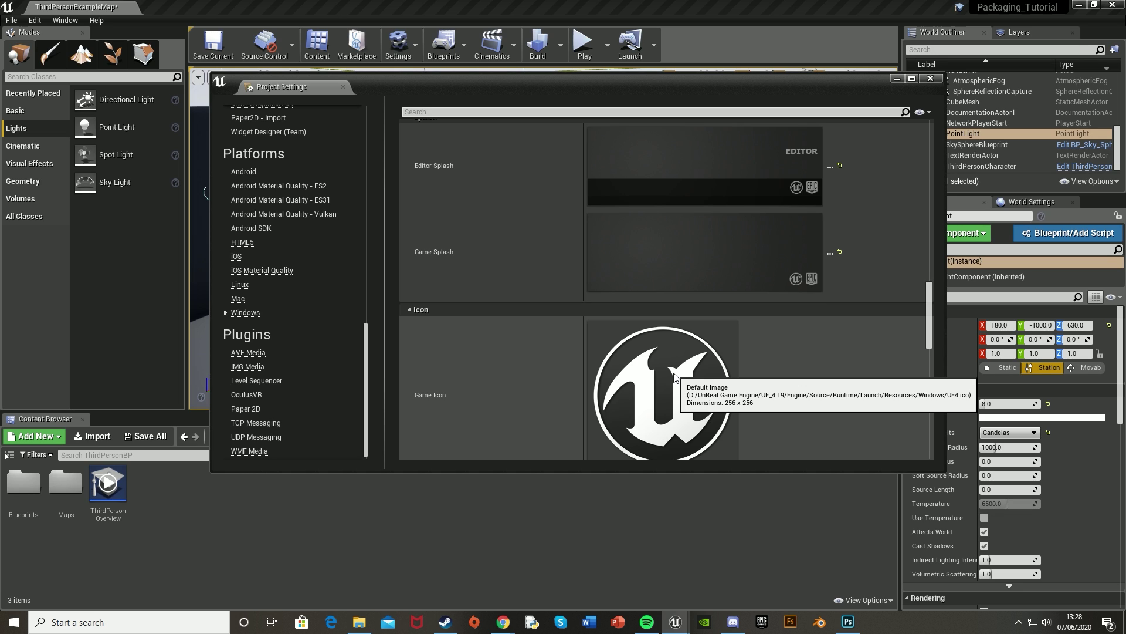
{"action": "scroll", "coordinate": [675, 377], "scroll_direction": "down", "scroll_amount": 1}
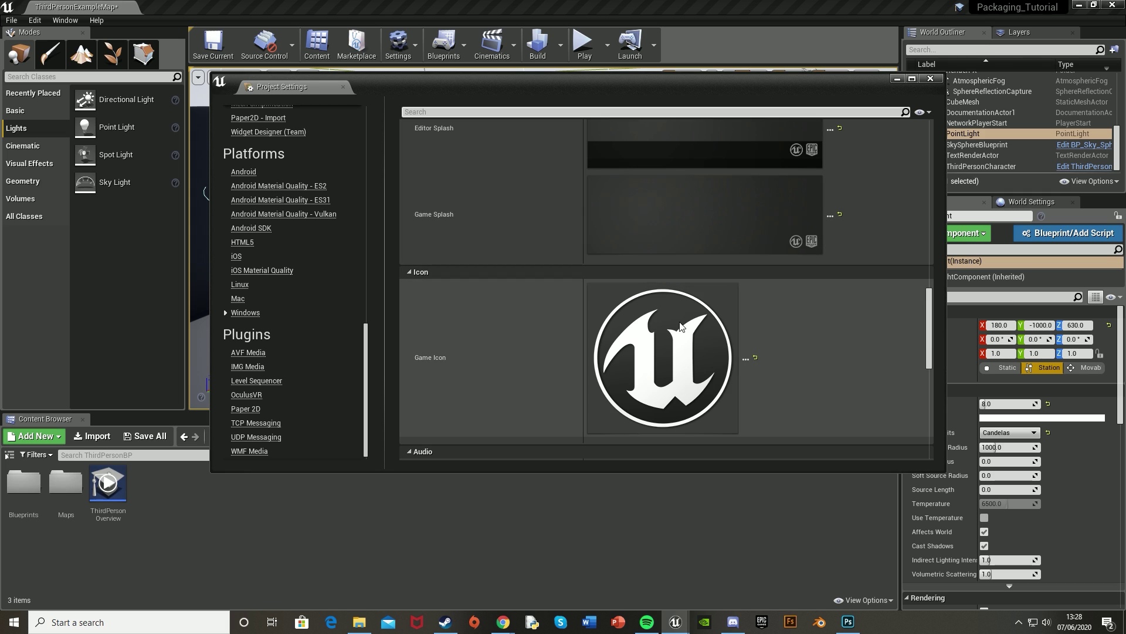
- Review the Windows platform's splash, icon, toolchain and Targeted RHIs settings, and close the Project Settings
{"action": "scroll", "coordinate": [680, 326], "scroll_direction": "down", "scroll_amount": 2}
{"action": "scroll", "coordinate": [497, 361], "scroll_direction": "up", "scroll_amount": 6}
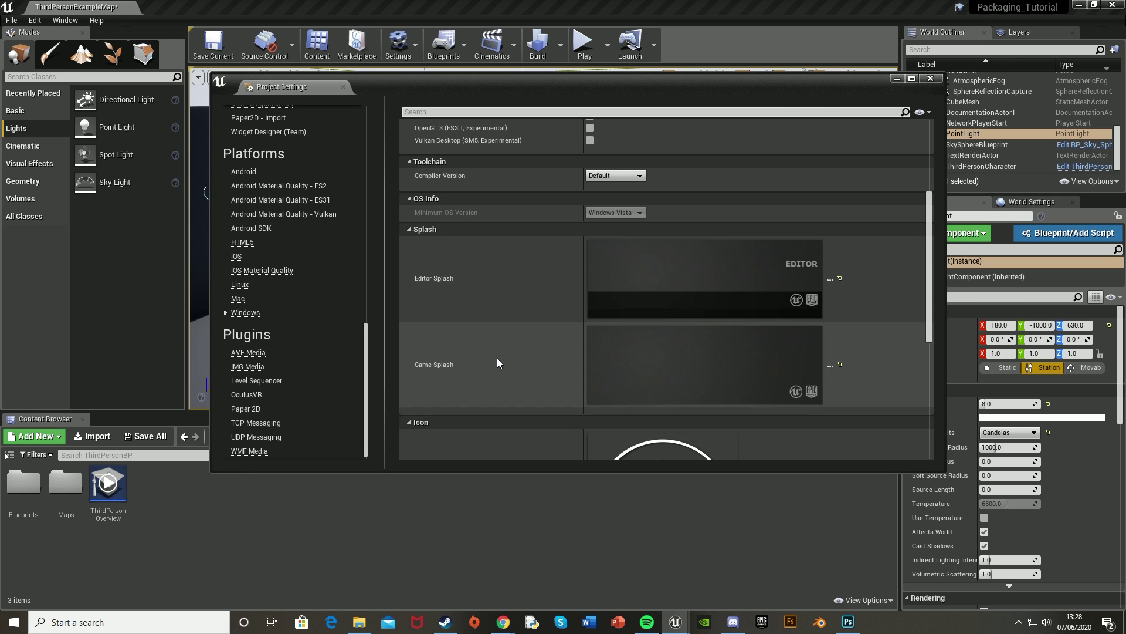
{"action": "scroll", "coordinate": [497, 358], "scroll_direction": "up", "scroll_amount": 5}
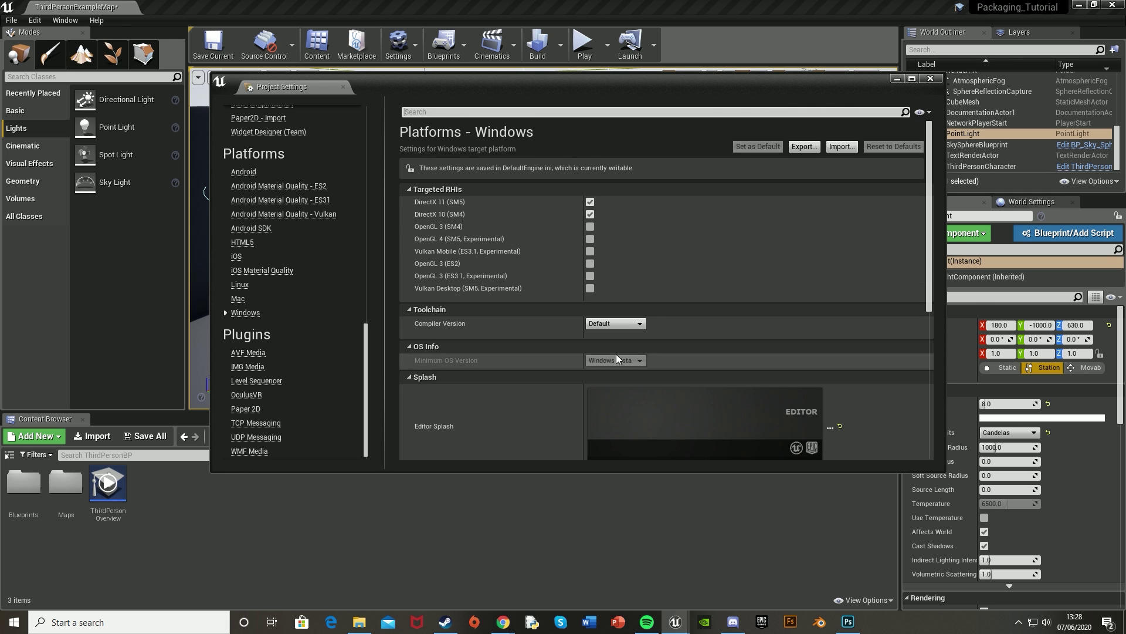
{"action": "scroll", "coordinate": [288, 380], "scroll_direction": "down", "scroll_amount": 1}
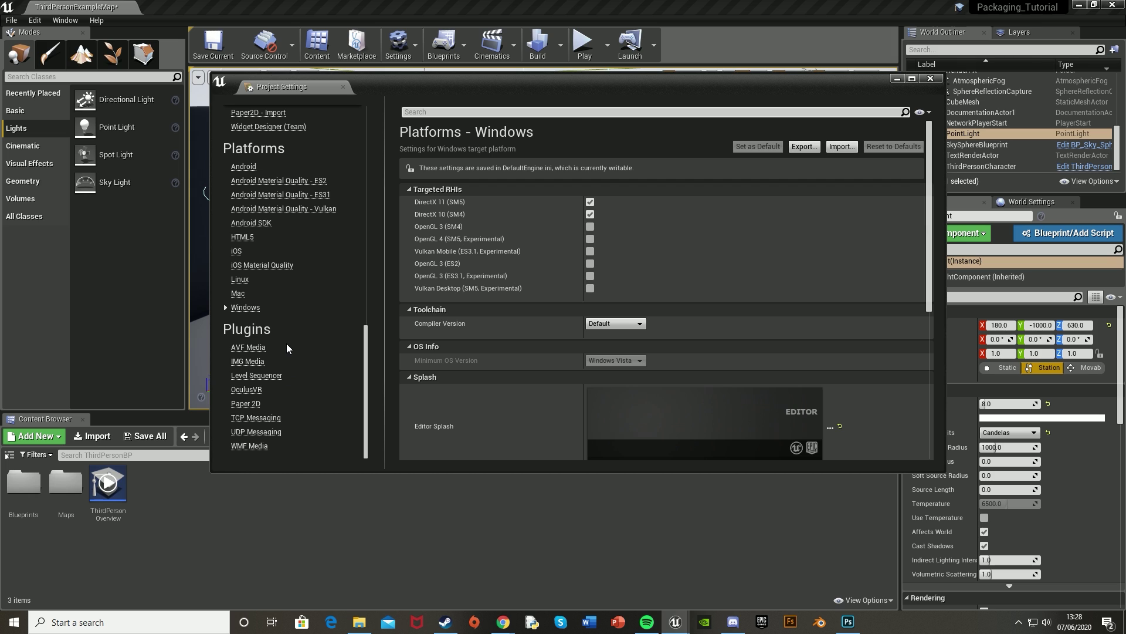
{"action": "left_click", "coordinate": [931, 80]}
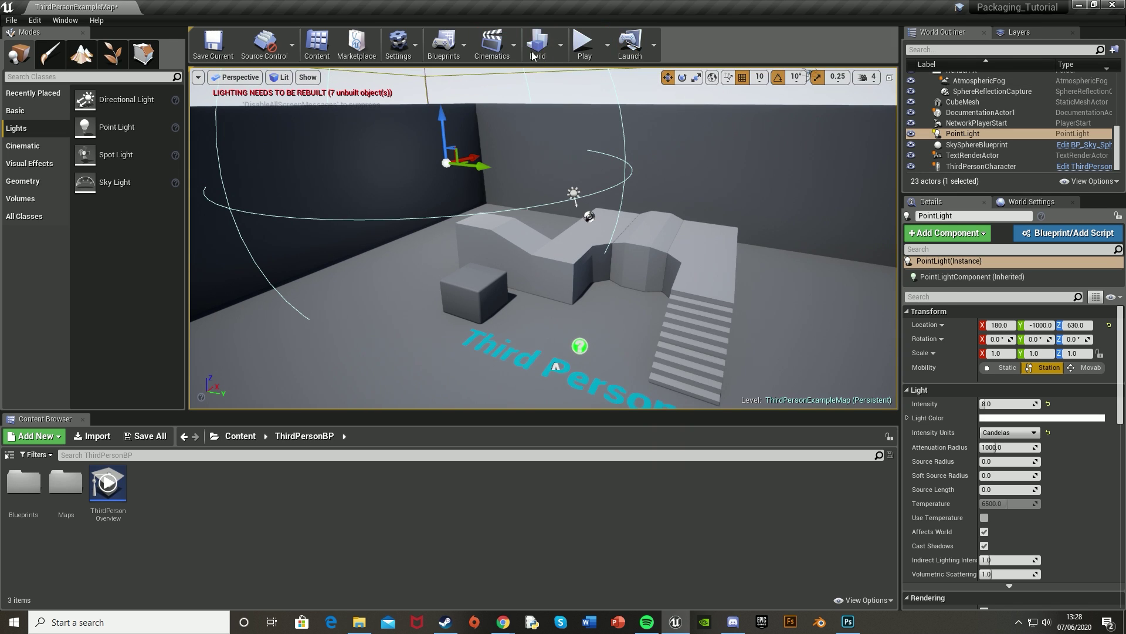
- Set the lighting quality to Medium and build only the lighting for the level
{"action": "left_click", "coordinate": [561, 46]}
{"action": "mouse_move", "coordinate": [592, 91]}
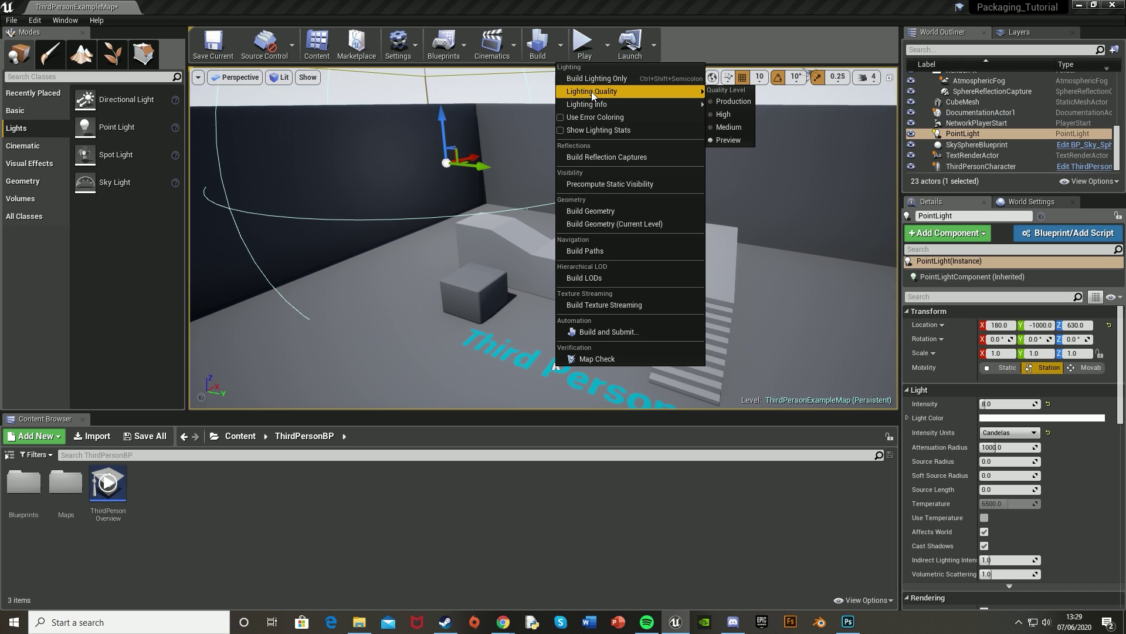
{"action": "left_click", "coordinate": [731, 130]}
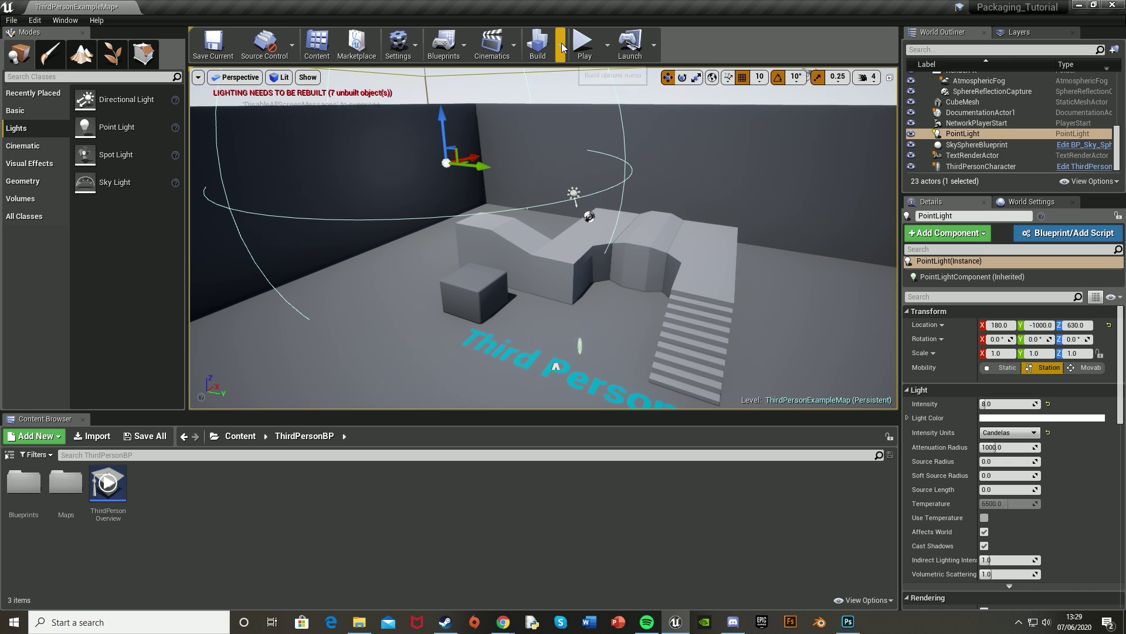
{"action": "left_click", "coordinate": [561, 44]}
{"action": "left_click", "coordinate": [589, 79]}
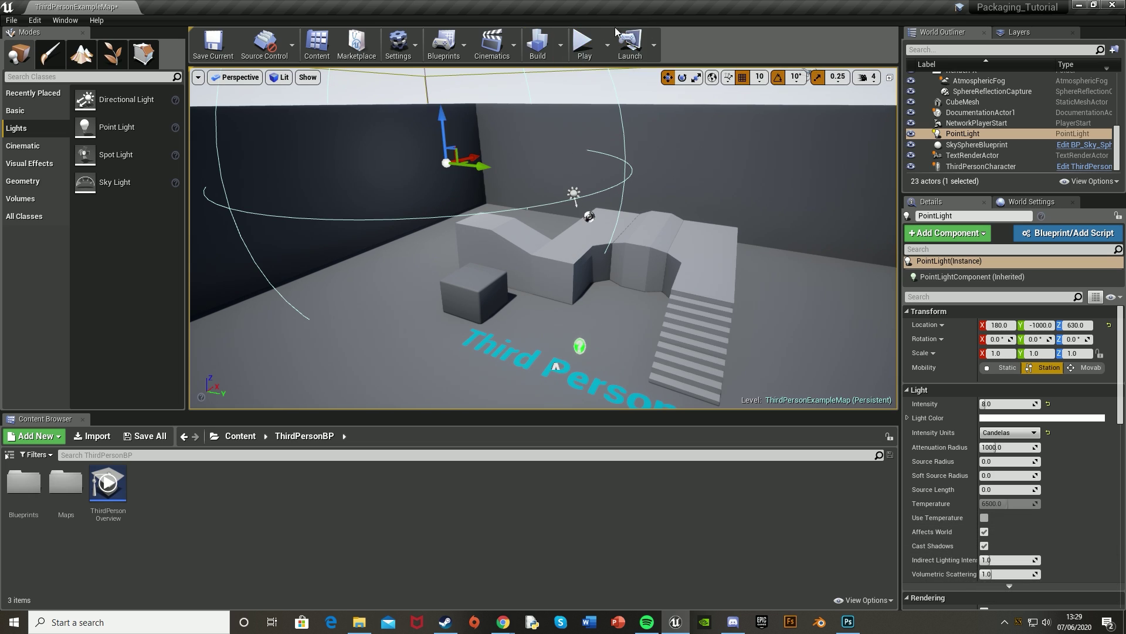
- Play-test the level in the editor, running around the blocks to inspect the built lighting and shadows, and end the session
{"action": "key", "text": "alt+p"}
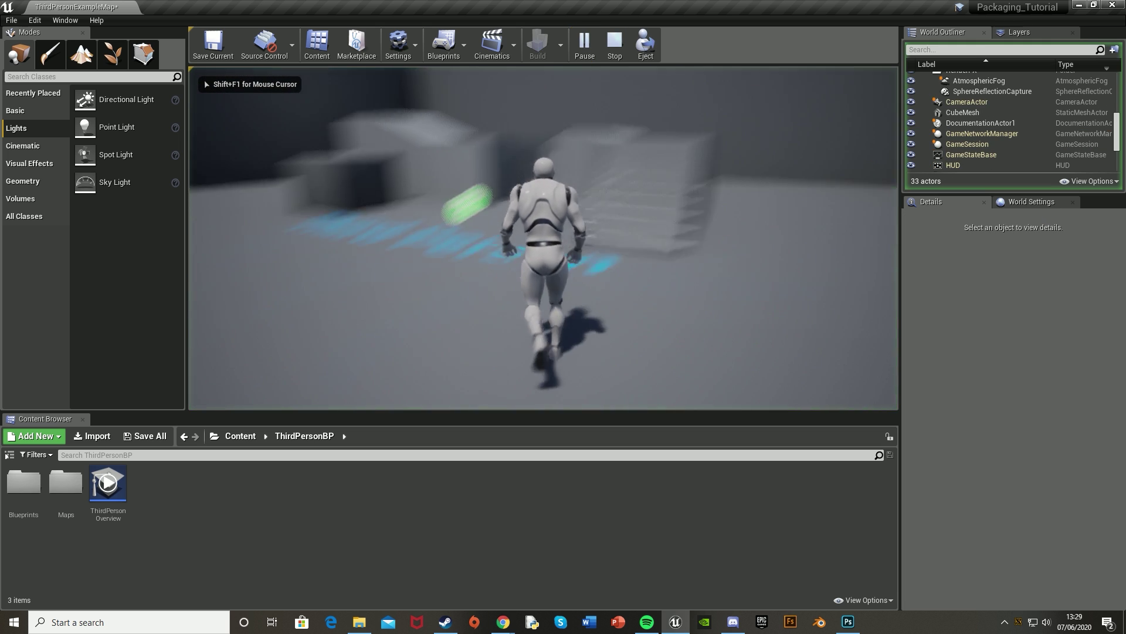
{"action": "key", "text": "w"}
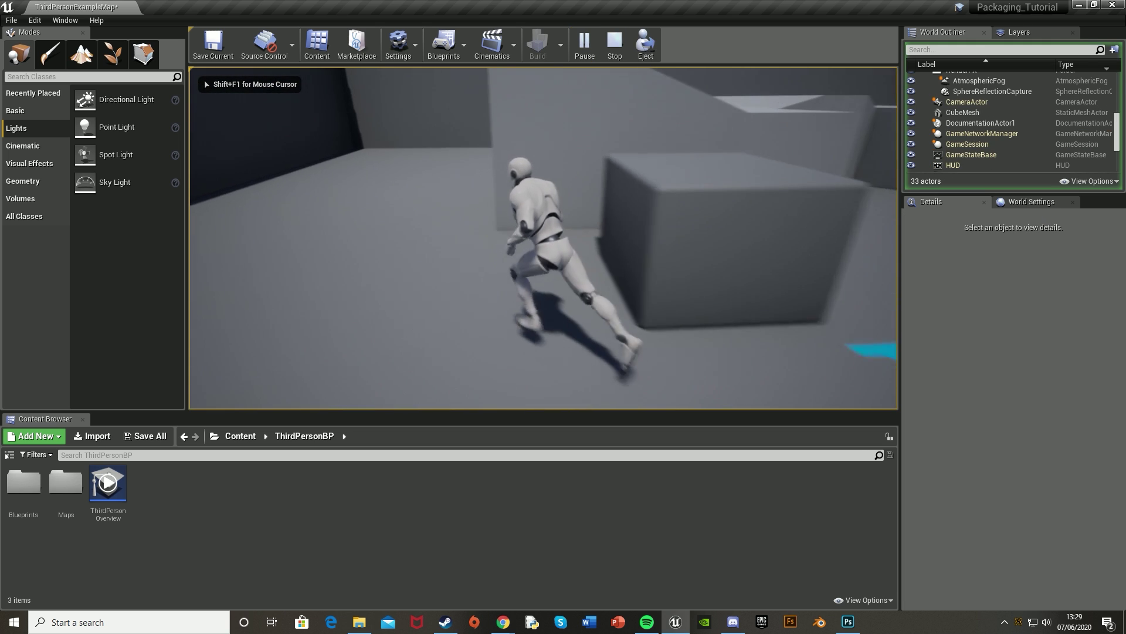
{"action": "key", "text": "w"}
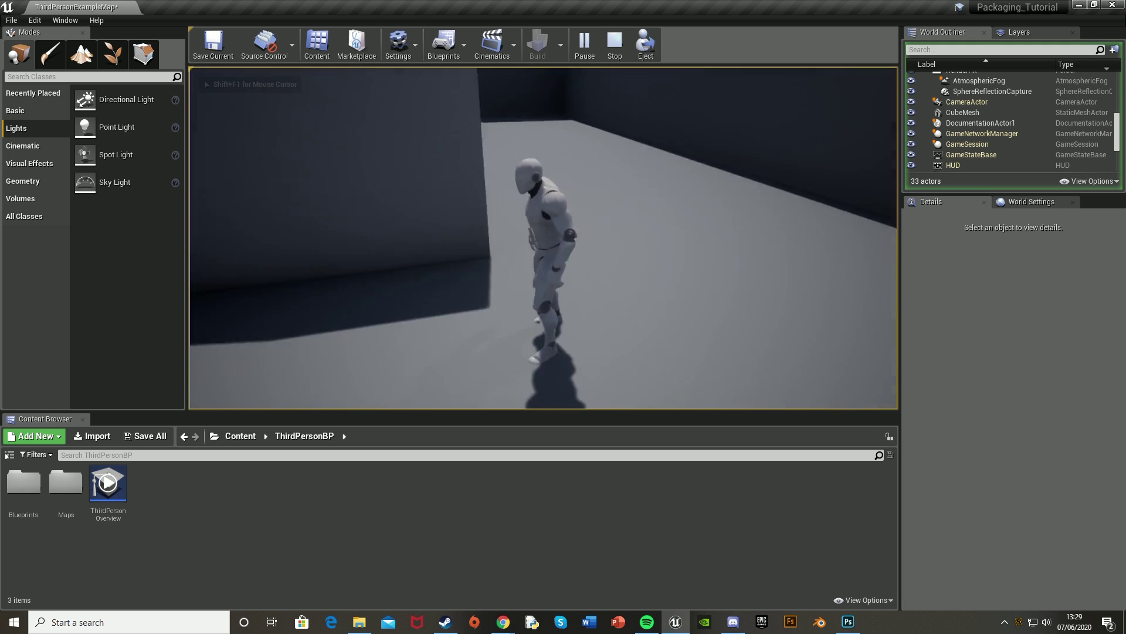
{"action": "key", "text": "w"}
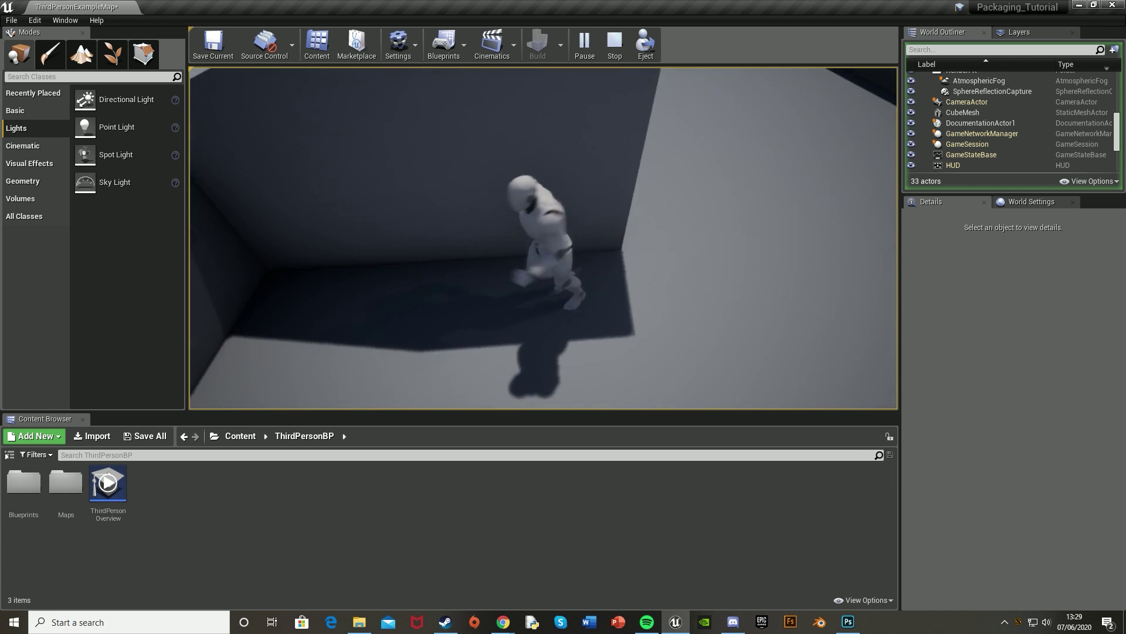
{"action": "key", "text": "Escape"}
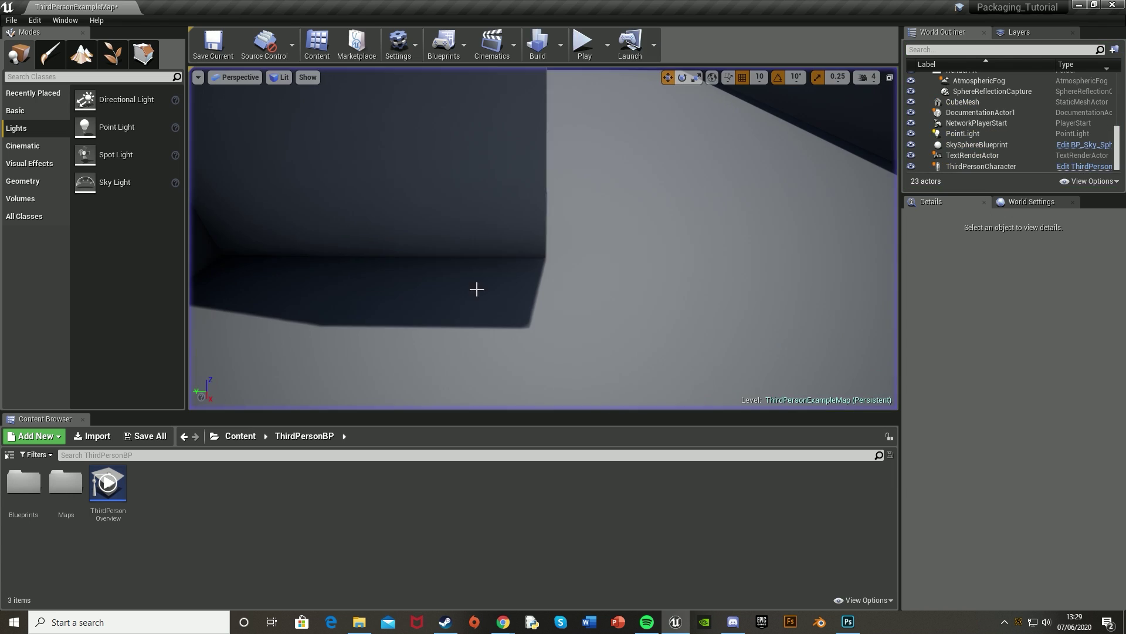
- Build the level's reflection captures and try to precompute static visibility
{"action": "right_click_drag", "start_coordinate": [524, 172], "coordinate": [328, 70]}
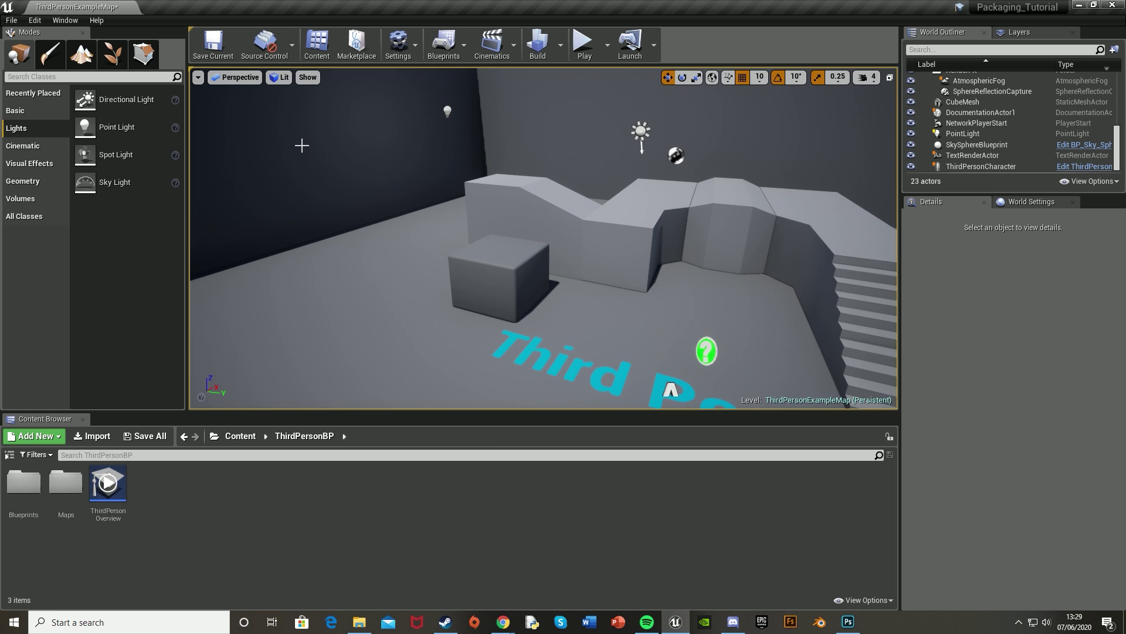
{"action": "right_click_drag", "start_coordinate": [580, 260], "coordinate": [561, 117]}
{"action": "left_click", "coordinate": [560, 45]}
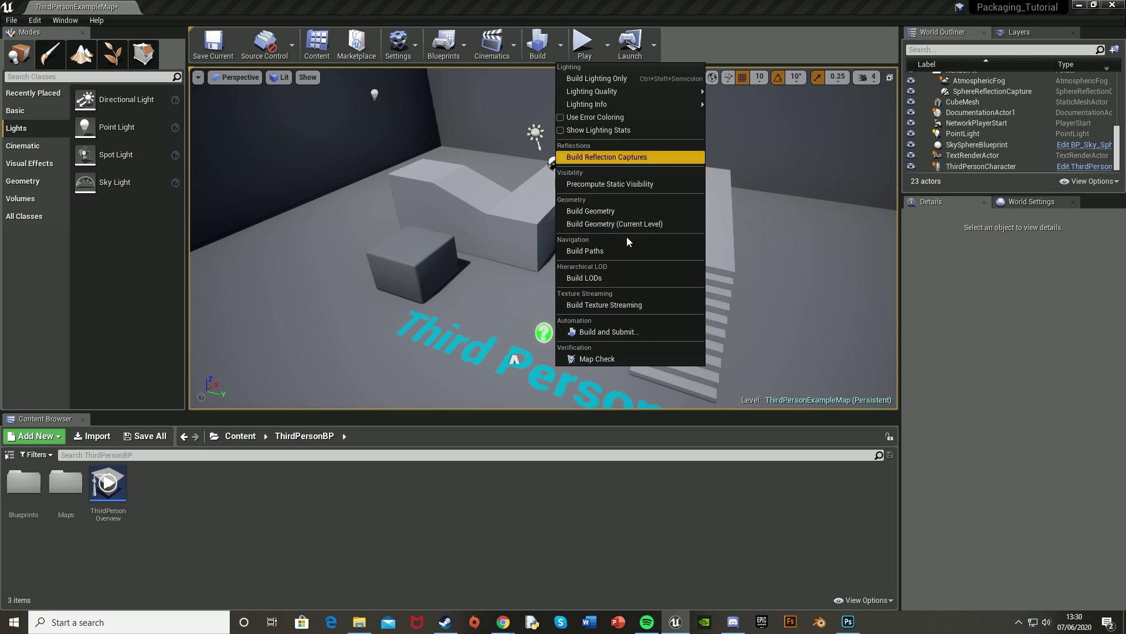
{"action": "left_click", "coordinate": [639, 160]}
{"action": "left_click", "coordinate": [562, 51]}
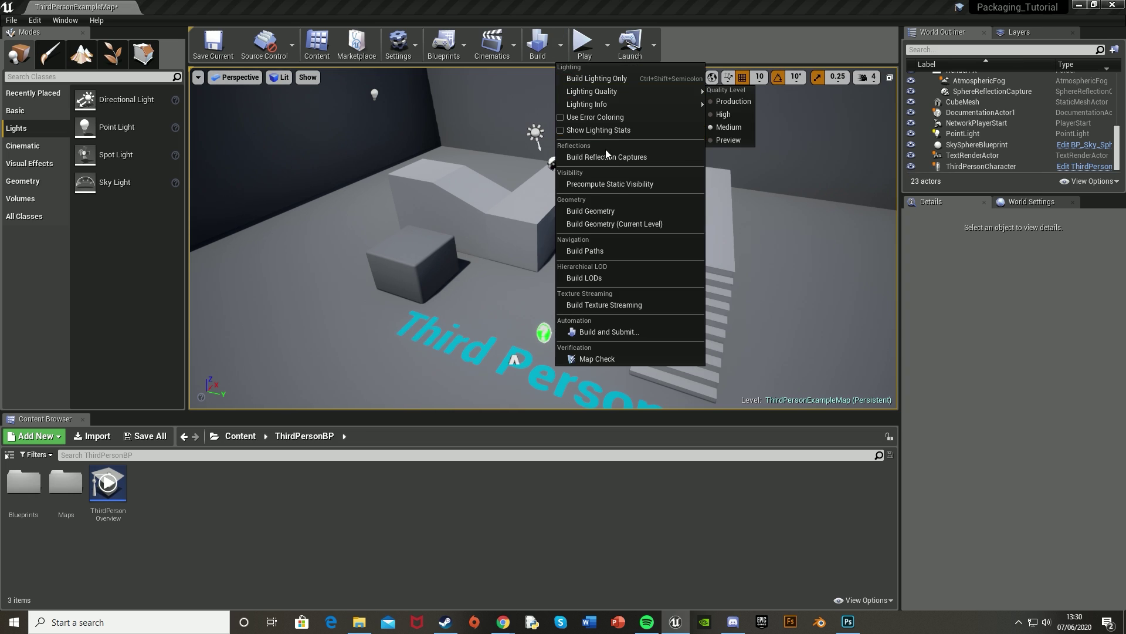
{"action": "left_click", "coordinate": [618, 183]}
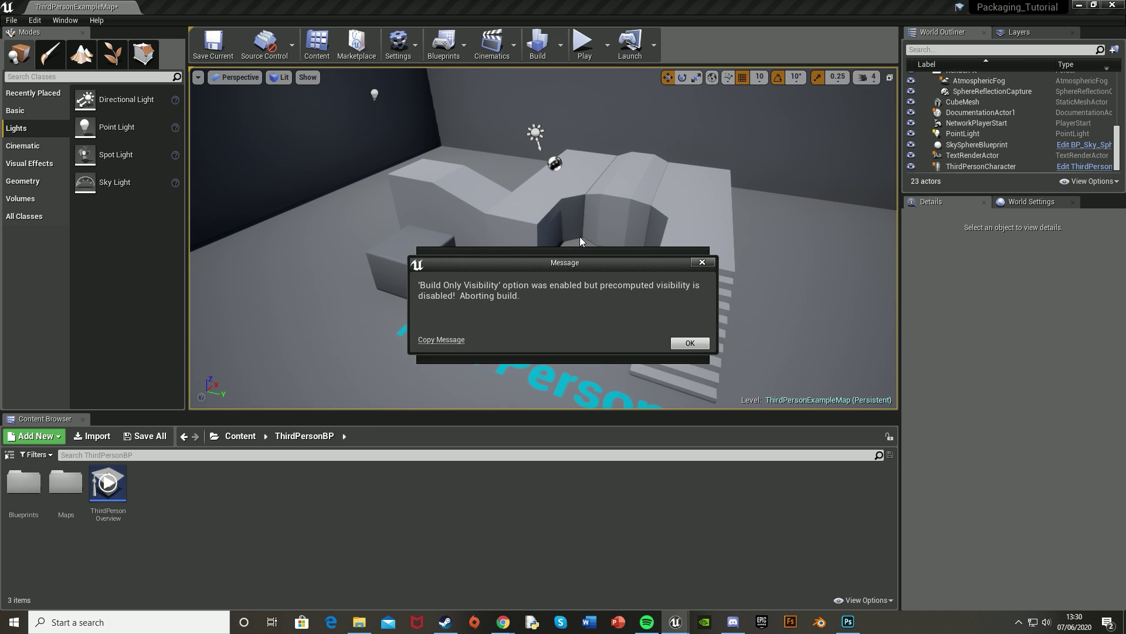
{"action": "left_click", "coordinate": [689, 346]}
- Build the geometry, both overall and for the current level, and the navigation paths
{"action": "left_click", "coordinate": [563, 52]}
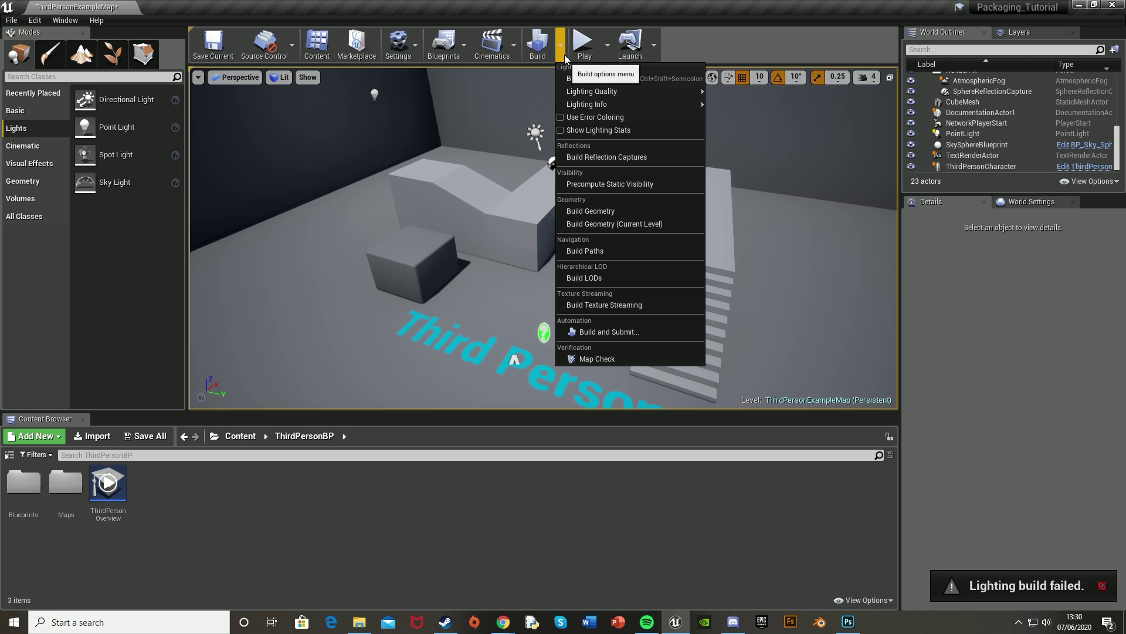
{"action": "left_click", "coordinate": [590, 210]}
{"action": "left_click", "coordinate": [562, 51]}
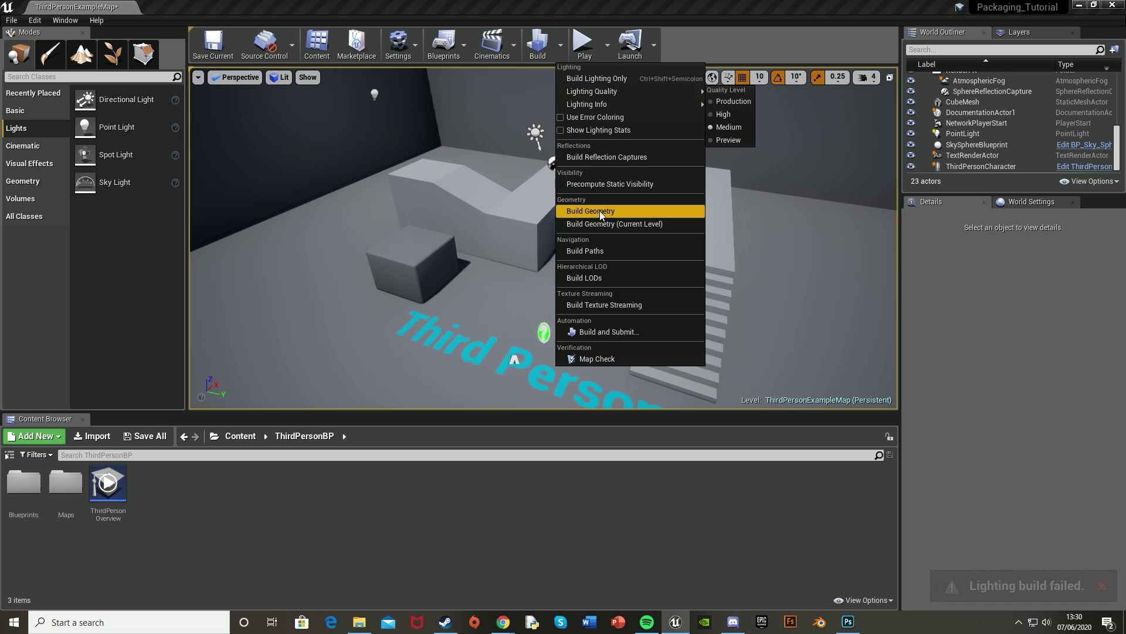
{"action": "left_click", "coordinate": [599, 225]}
{"action": "left_click", "coordinate": [561, 47]}
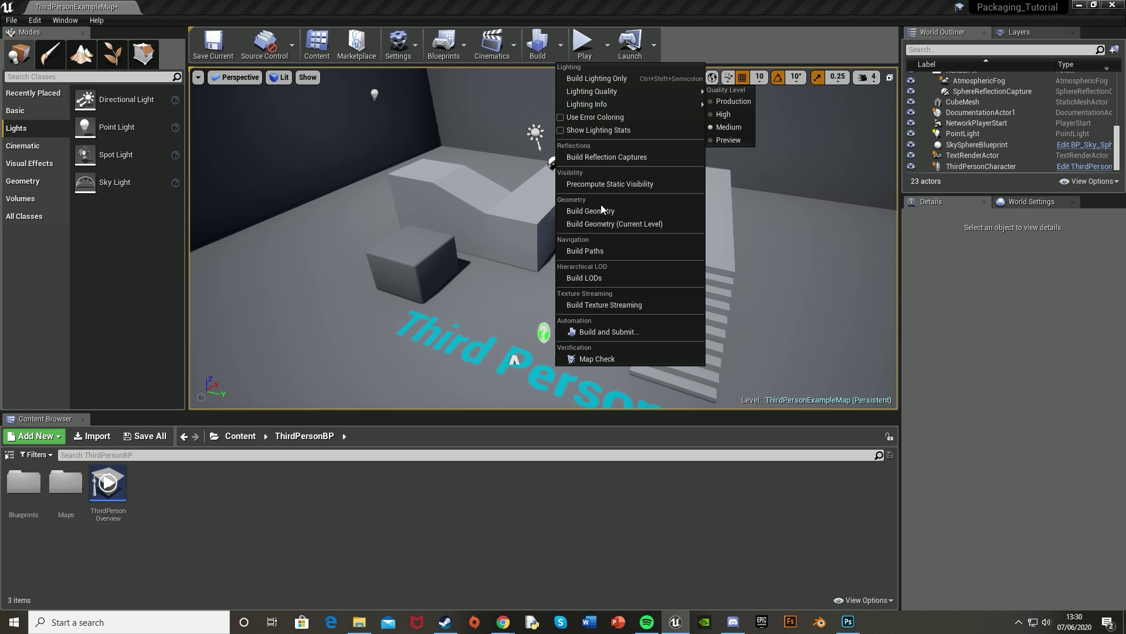
{"action": "left_click", "coordinate": [605, 256]}
- Build the level's LODs and its texture streaming data
{"action": "left_click", "coordinate": [562, 47]}
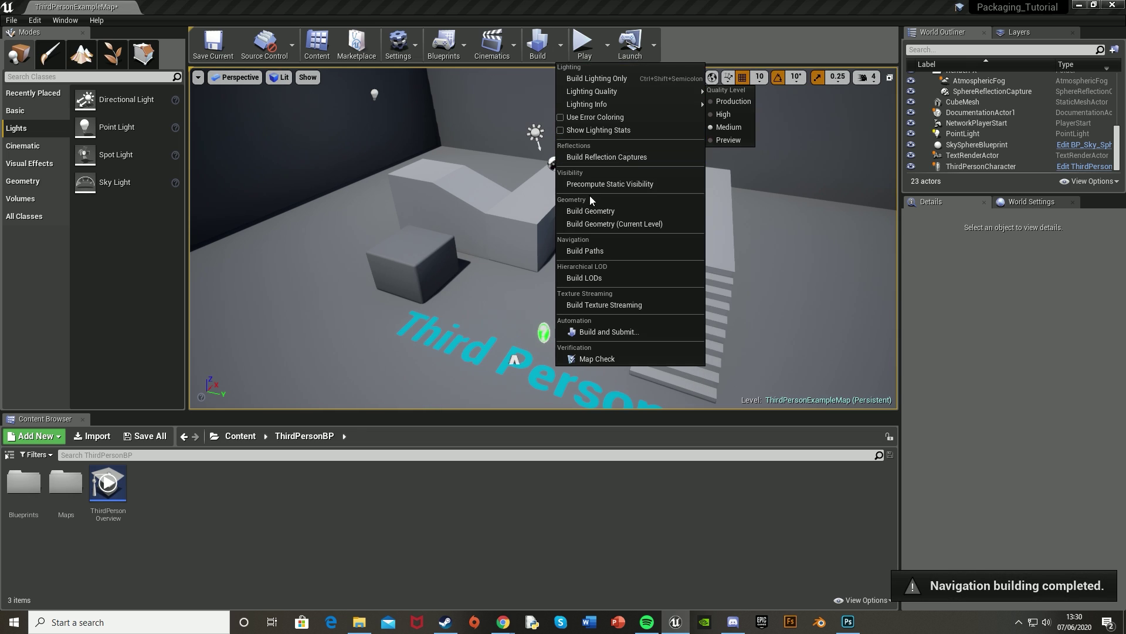
{"action": "left_click", "coordinate": [601, 276]}
{"action": "left_click", "coordinate": [562, 46]}
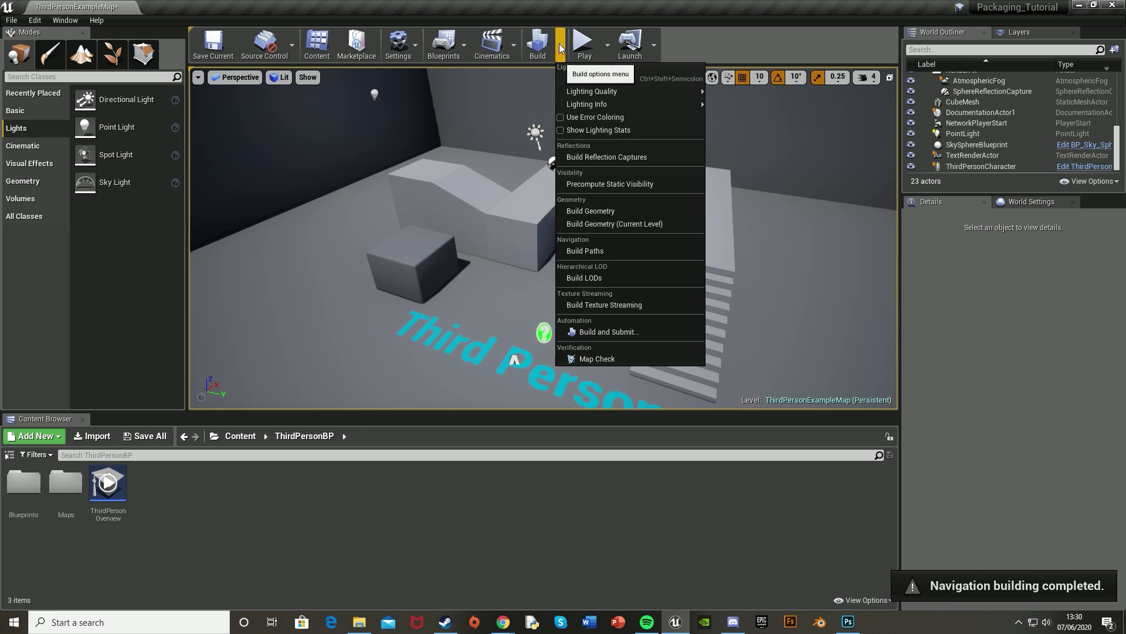
{"action": "left_click", "coordinate": [590, 303]}
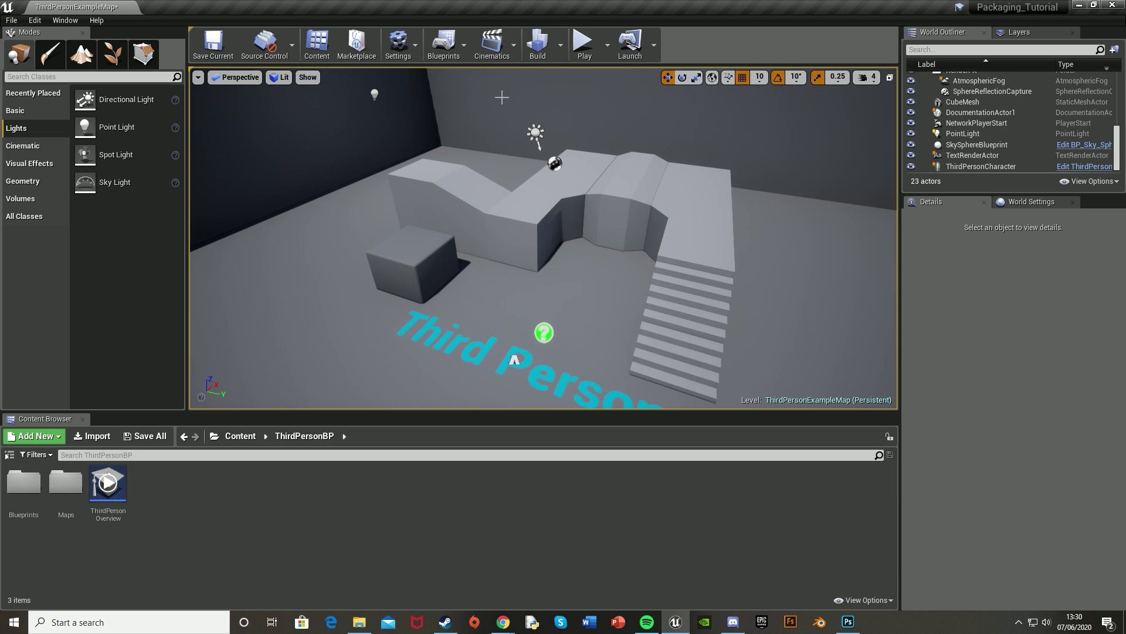
- Start packaging the project for Windows (64-bit)
{"action": "left_click", "coordinate": [11, 20]}
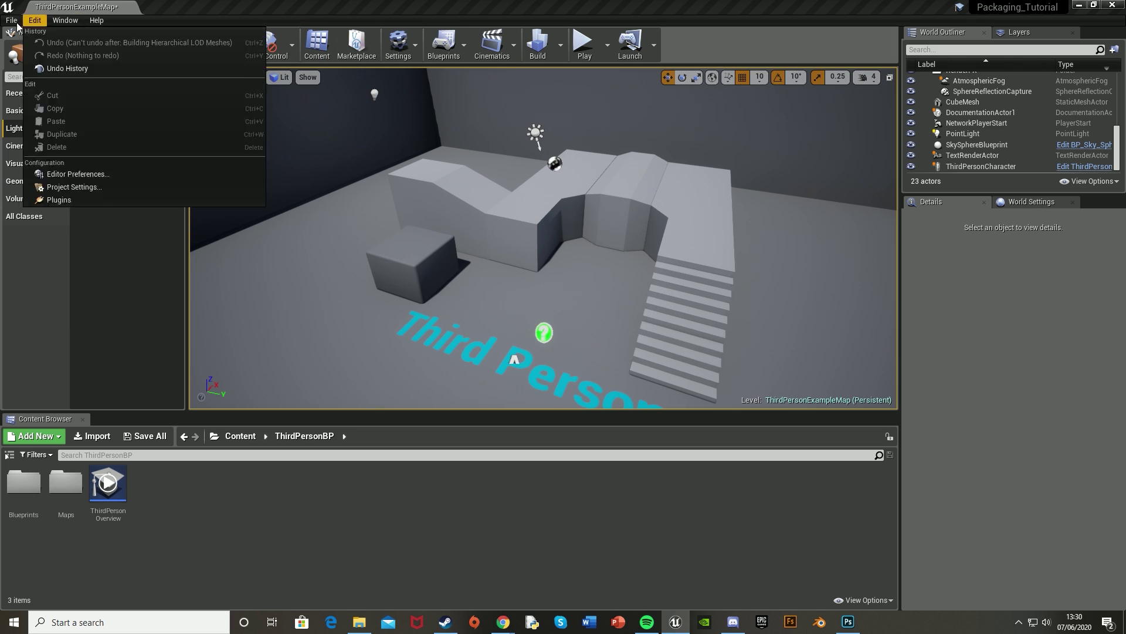
{"action": "mouse_move", "coordinate": [34, 241]}
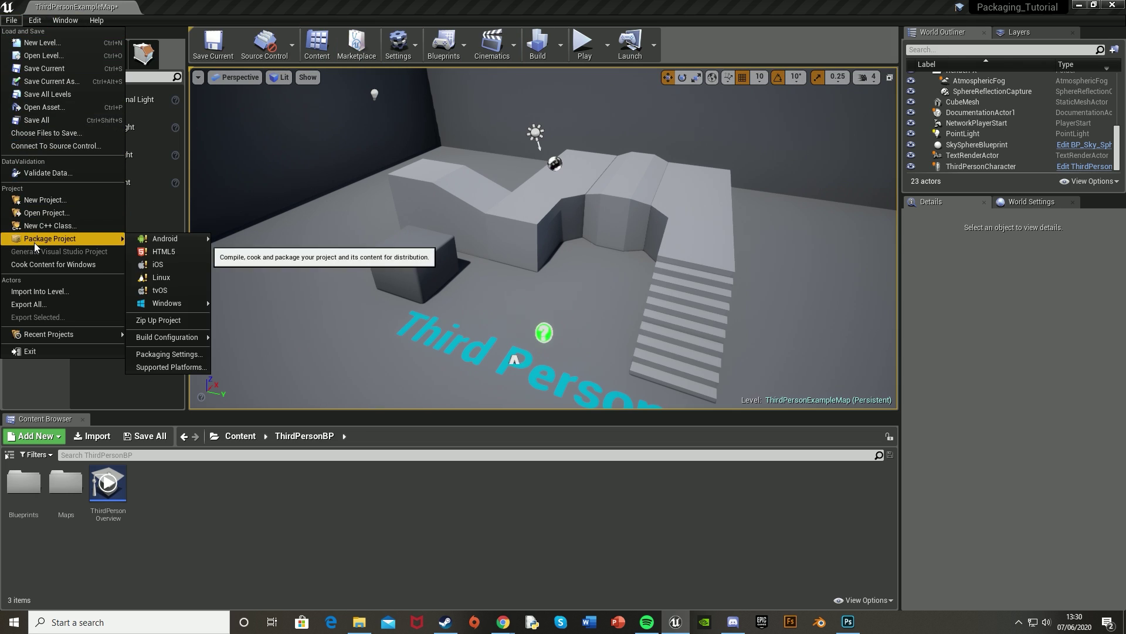
{"action": "mouse_move", "coordinate": [152, 241]}
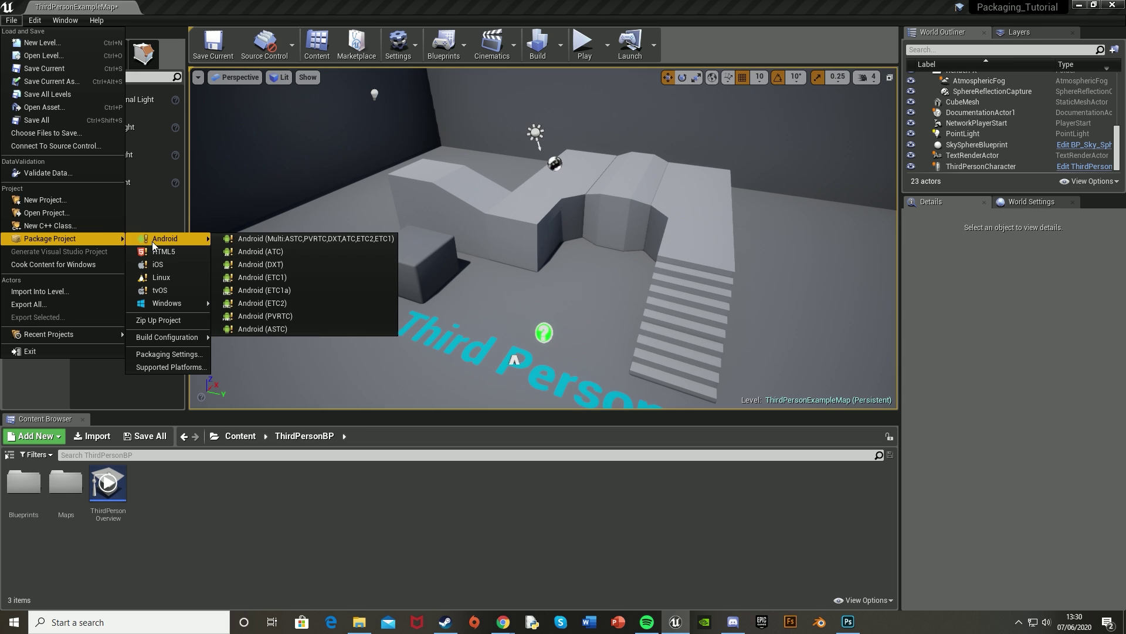
{"action": "mouse_move", "coordinate": [157, 300]}
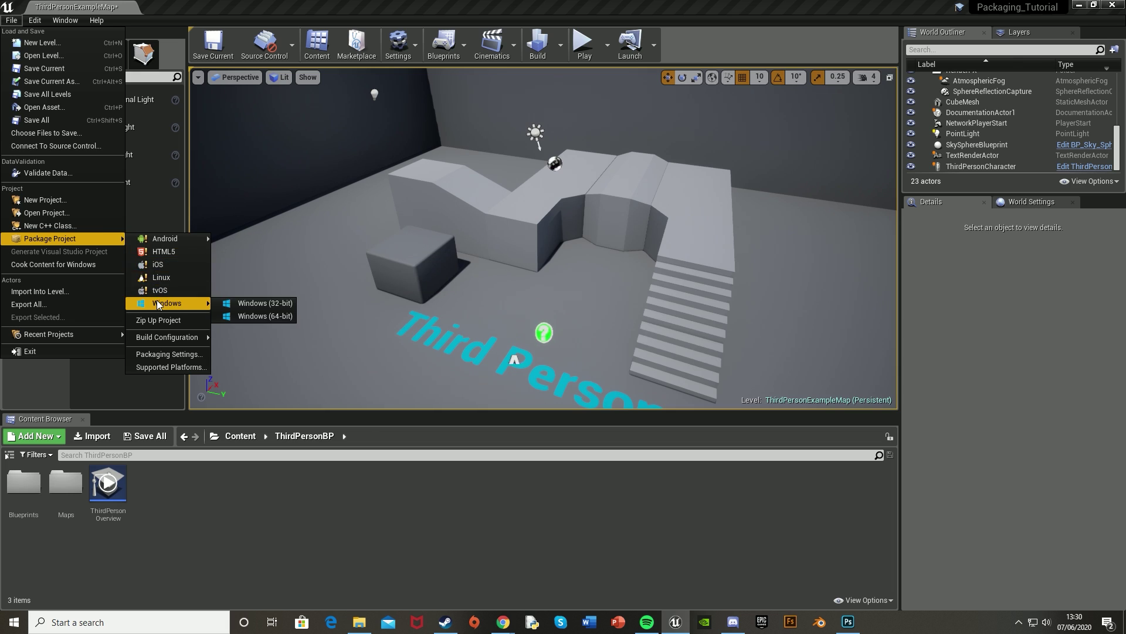
{"action": "left_click", "coordinate": [282, 316]}
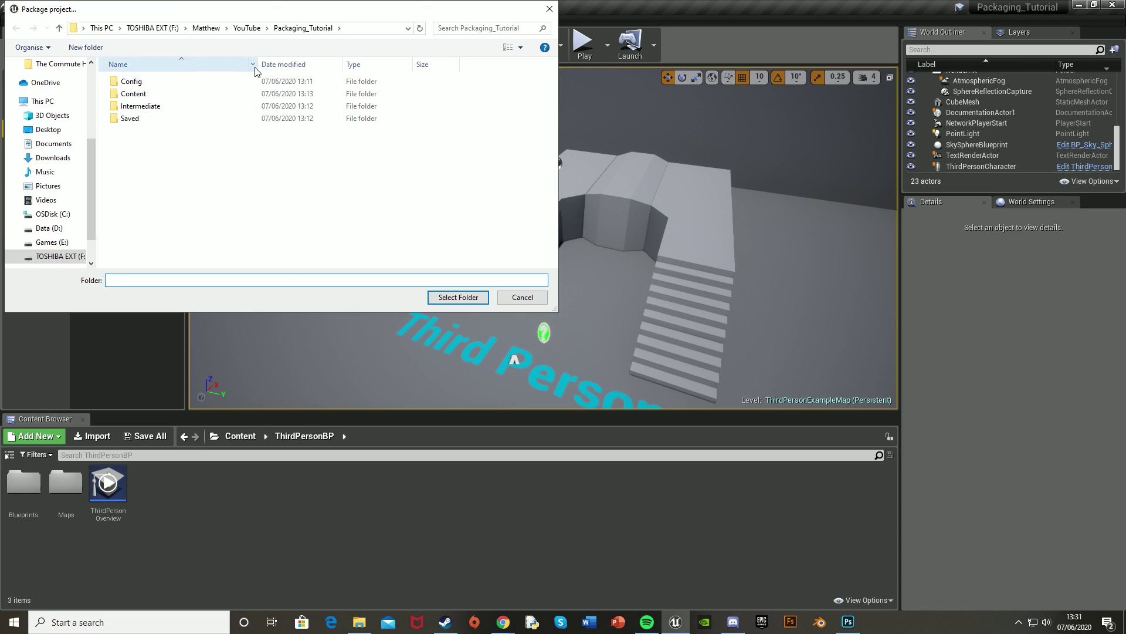
- Create a folder named Game Packaged inside the Packaging_Tutorial folder and choose it as the packaging output location
{"action": "right_click", "coordinate": [201, 195]}
{"action": "mouse_move", "coordinate": [271, 322]}
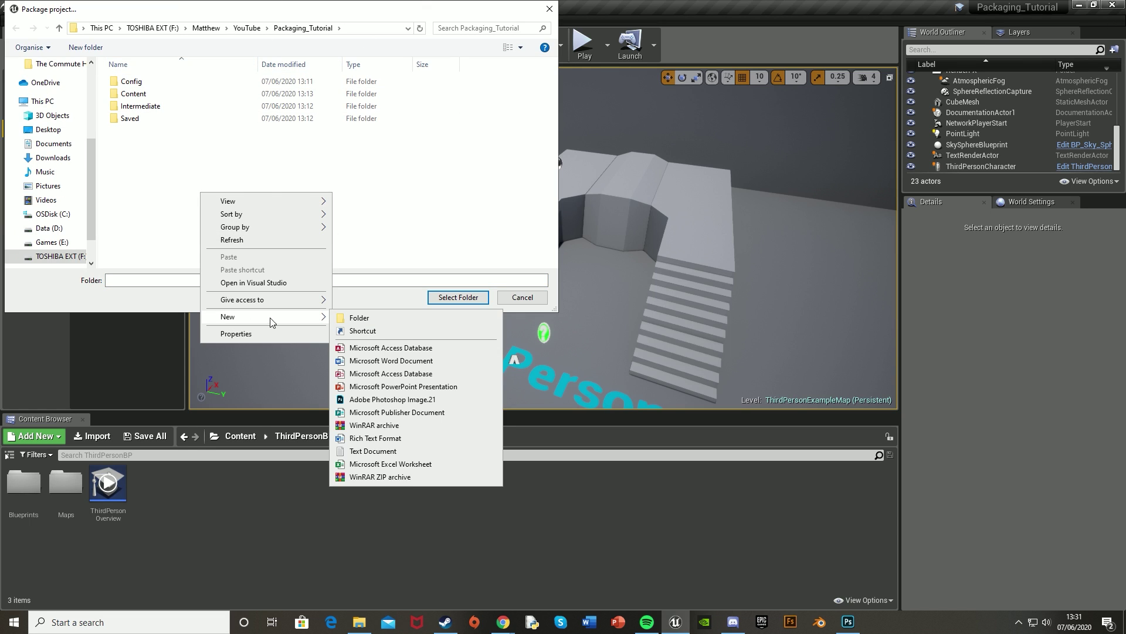
{"action": "left_click", "coordinate": [346, 317]}
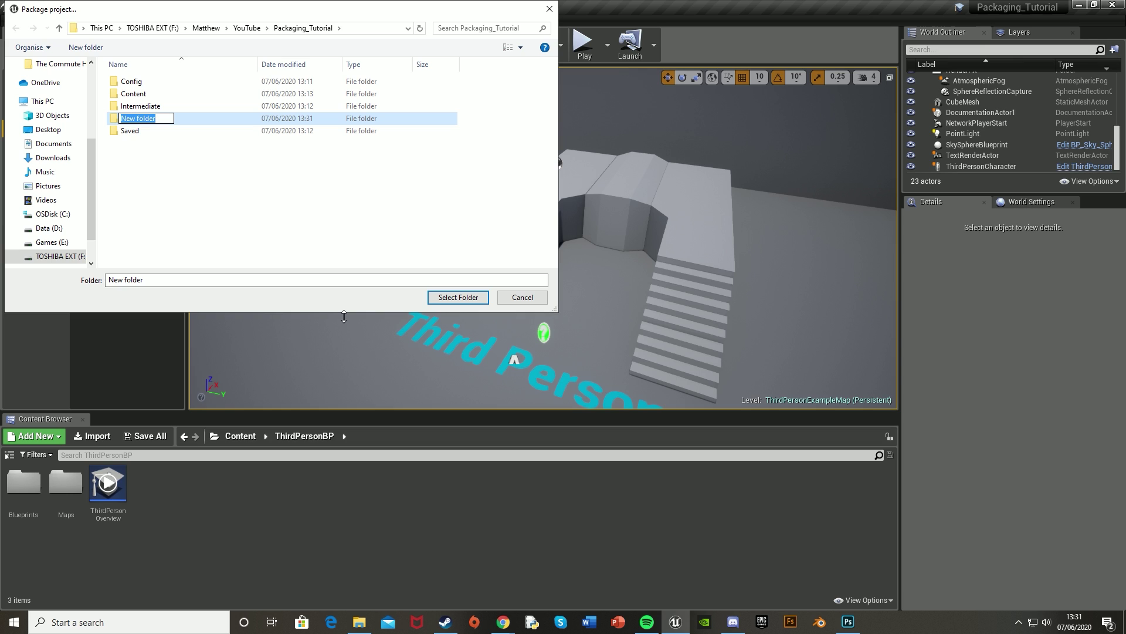
{"action": "type", "text": "Game Packaged"}
{"action": "key", "text": "Return"}
{"action": "left_click", "coordinate": [458, 297]}
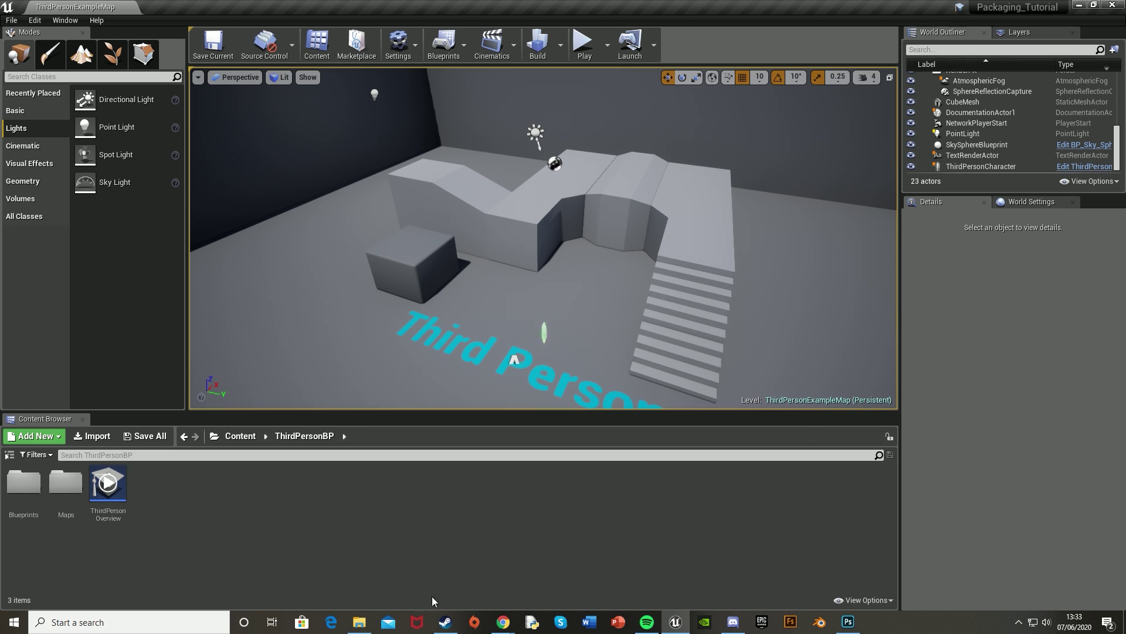
- Switch to File Explorer and launch the Packaging_Tutorial application from the WindowsNoEditor folder inside Game Packaged
{"action": "left_click", "coordinate": [359, 622]}
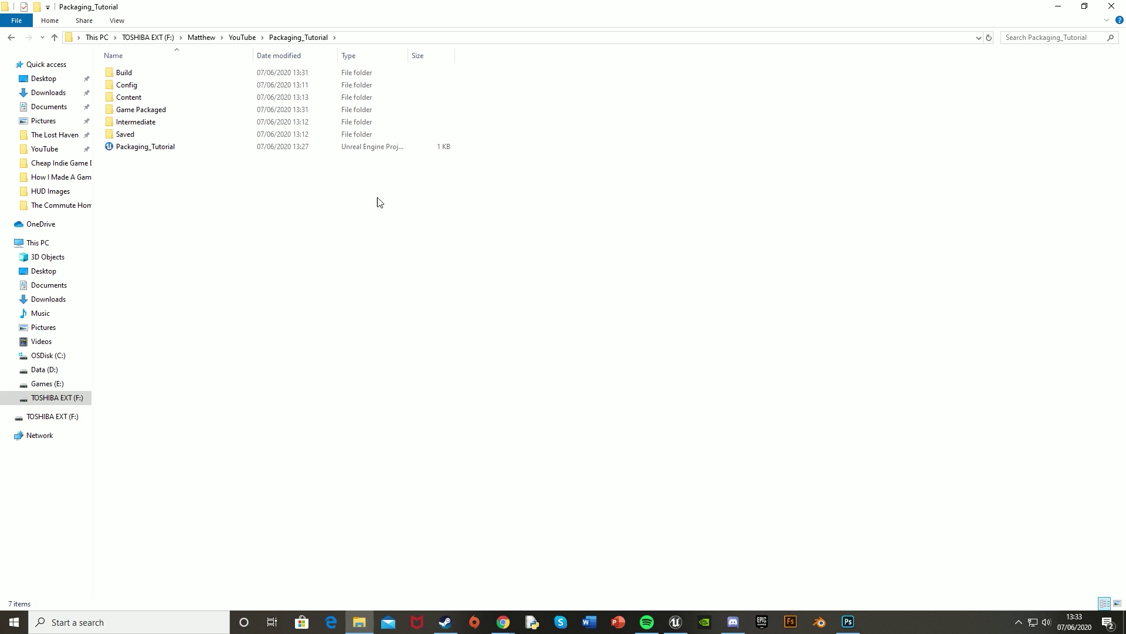
{"action": "double_click", "coordinate": [181, 111]}
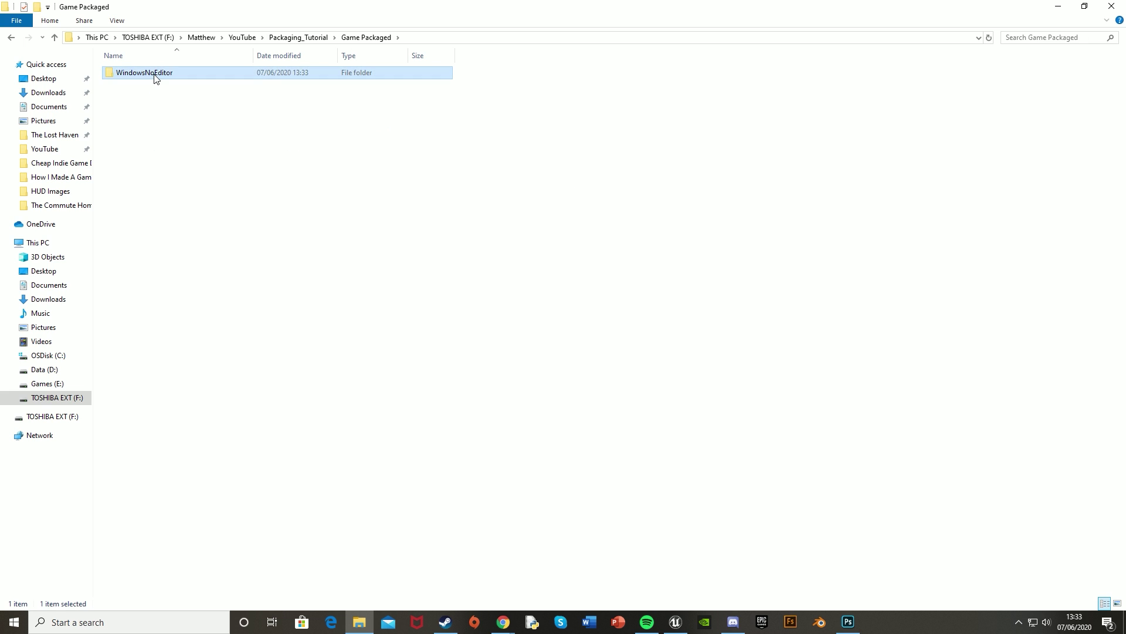
{"action": "double_click", "coordinate": [156, 75]}
{"action": "left_click", "coordinate": [152, 112]}
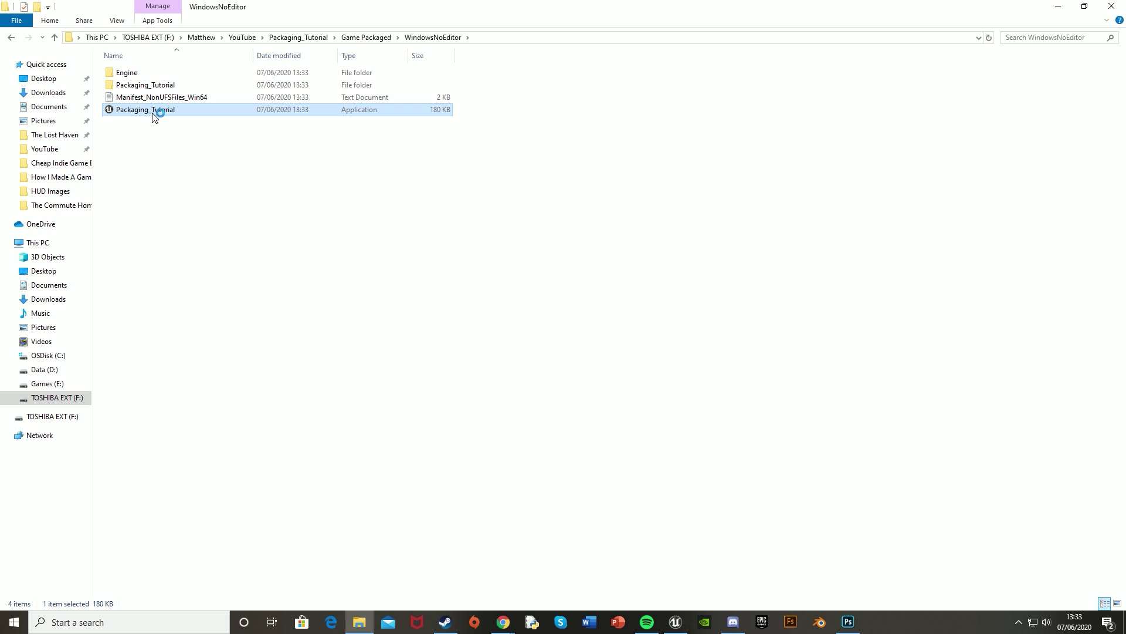
{"action": "double_click", "coordinate": [154, 111]}
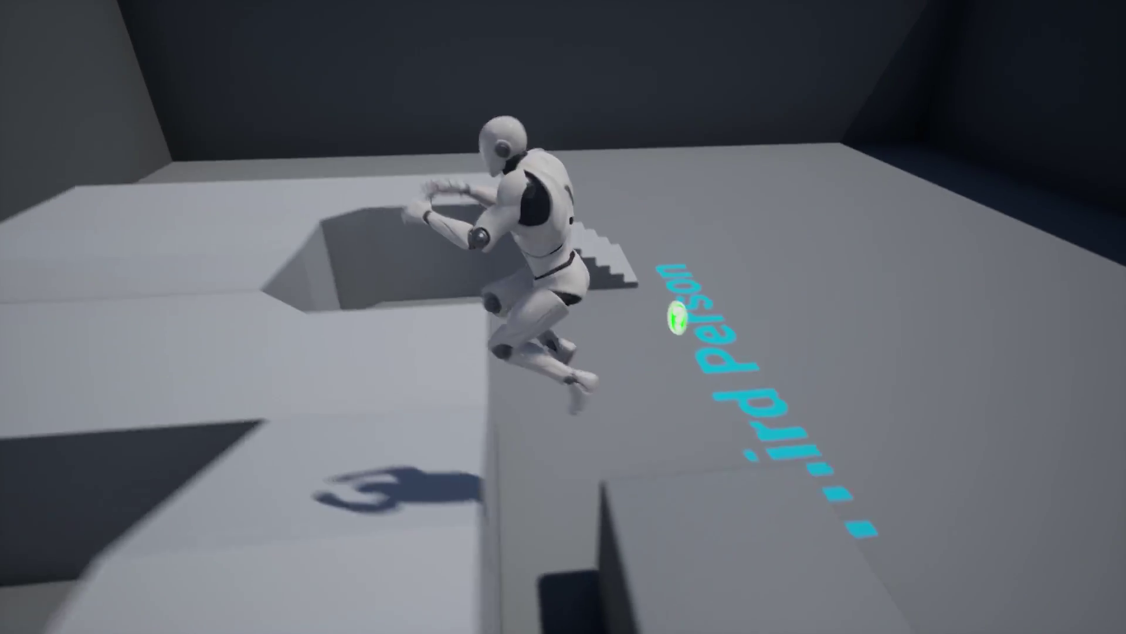
- Test the packaged game by running the character up the stairs and across the raised blocks, including a jump
{"action": "key", "text": "w"}
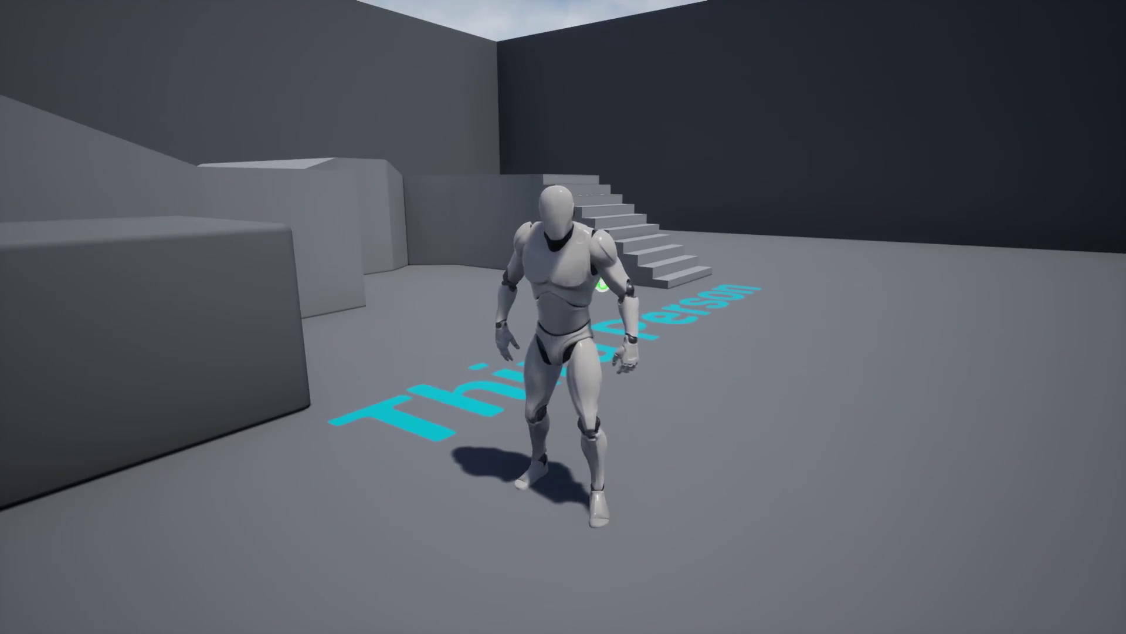
{"action": "key", "text": "w"}
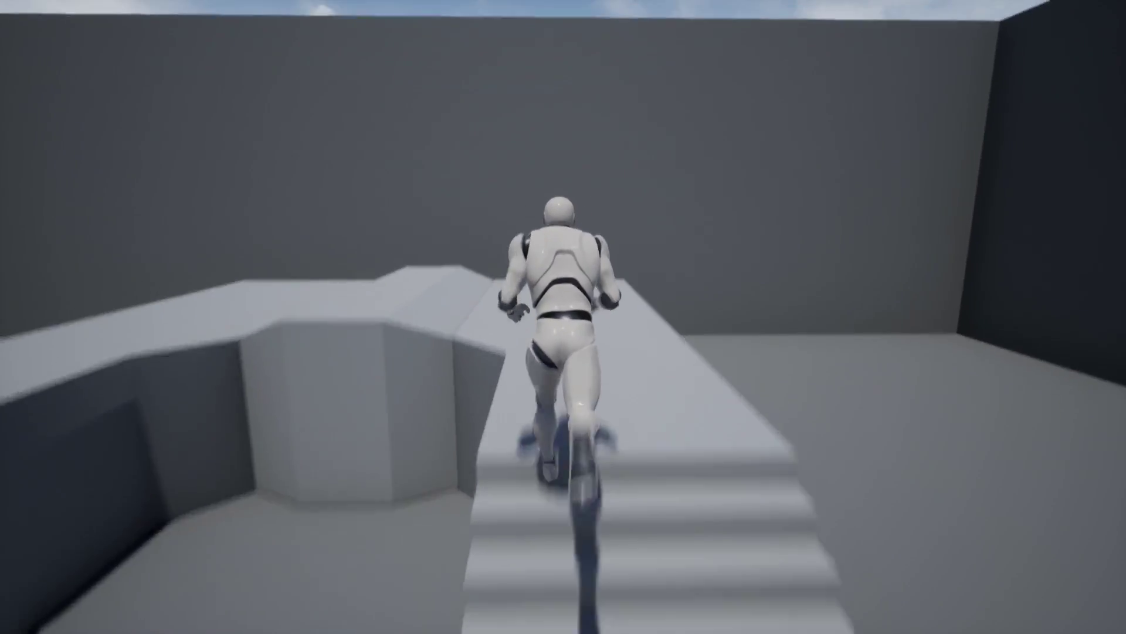
{"action": "key", "text": "w"}
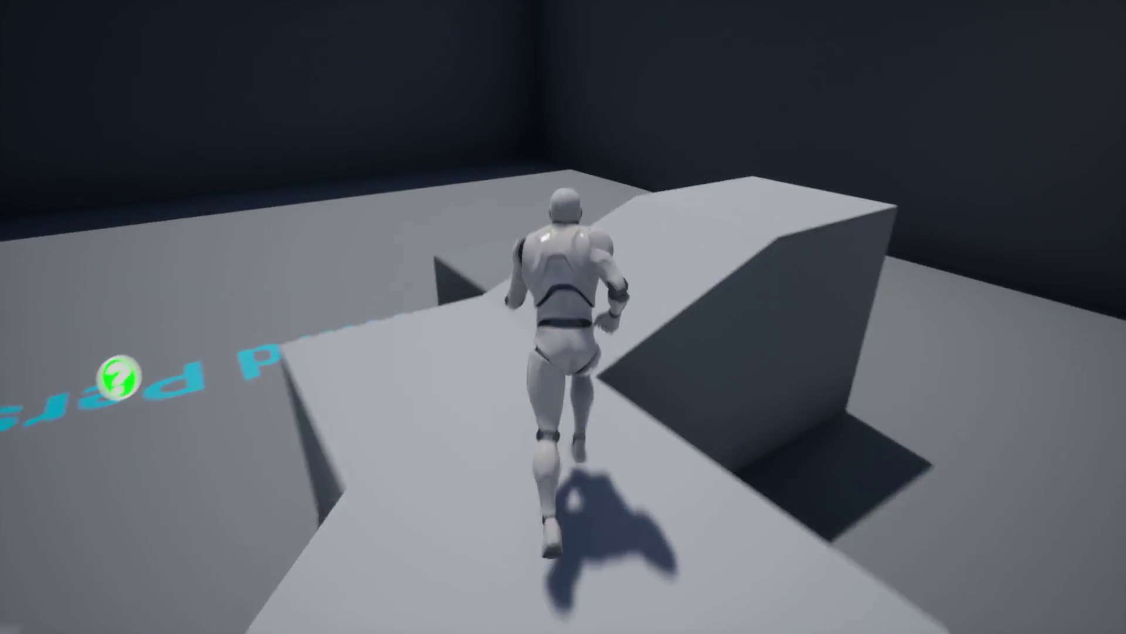
{"action": "key", "text": "w"}
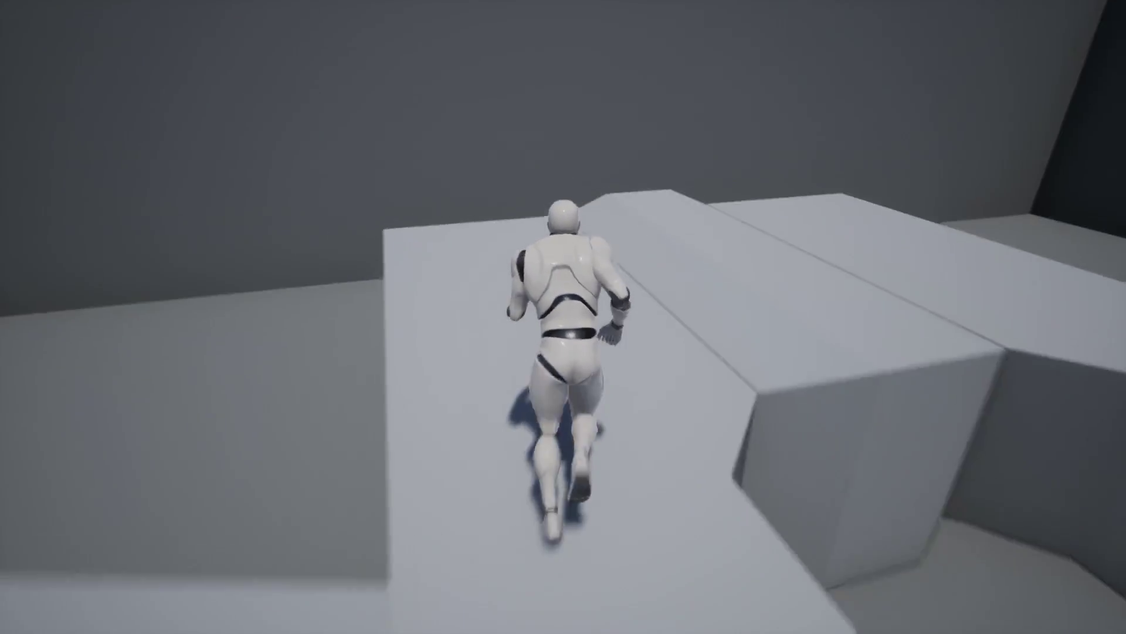
{"action": "key", "text": "w"}
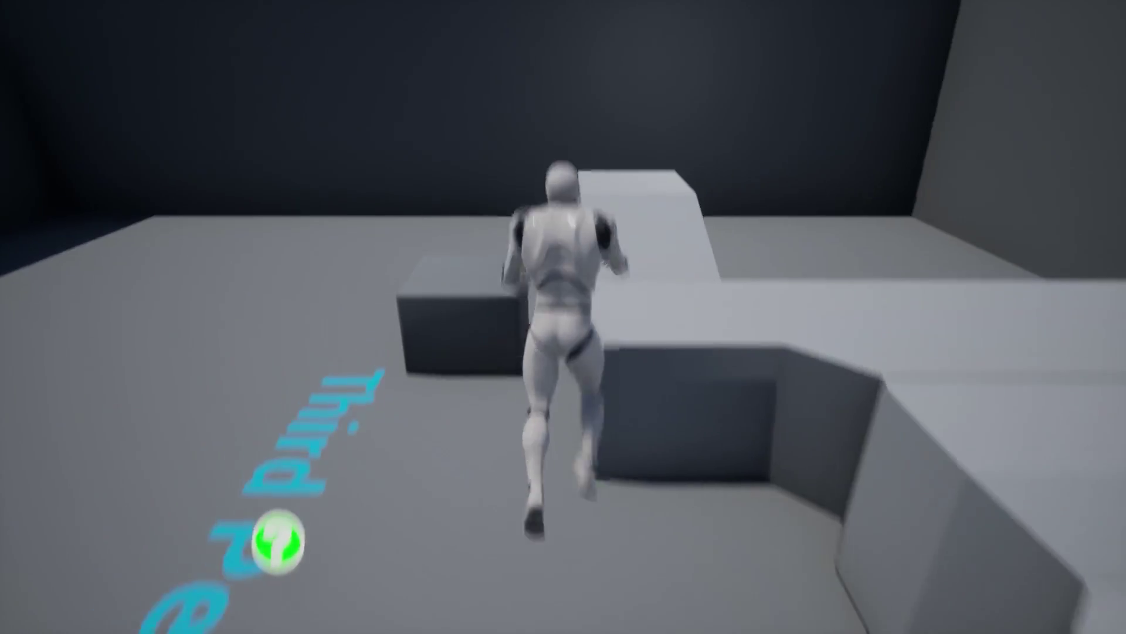
{"action": "key", "text": "w"}
{"action": "key", "text": "space"}
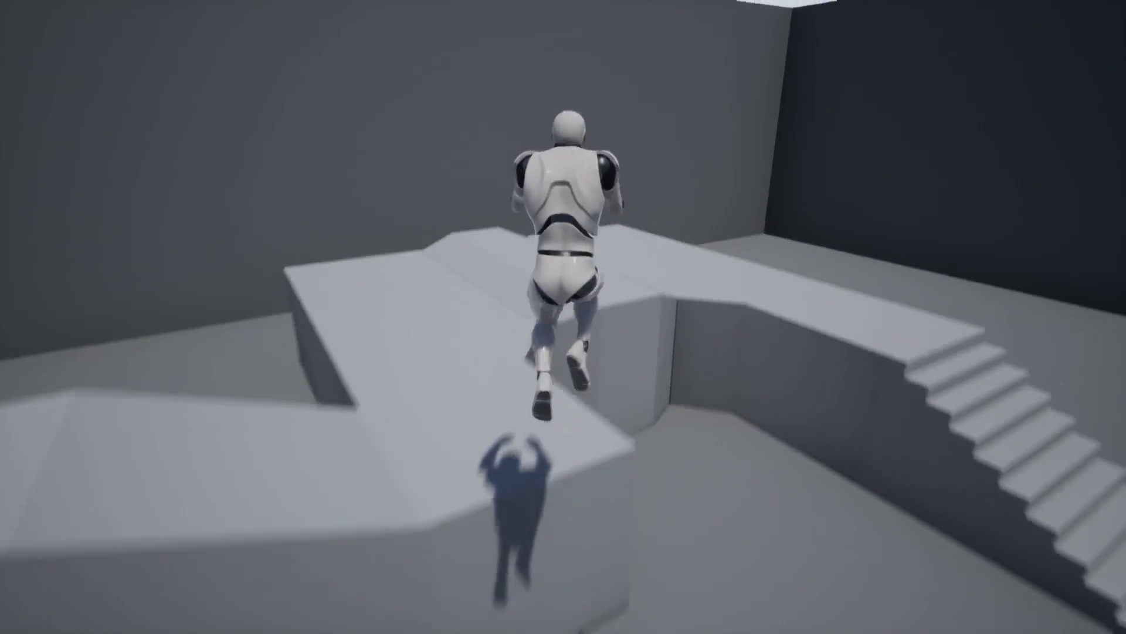